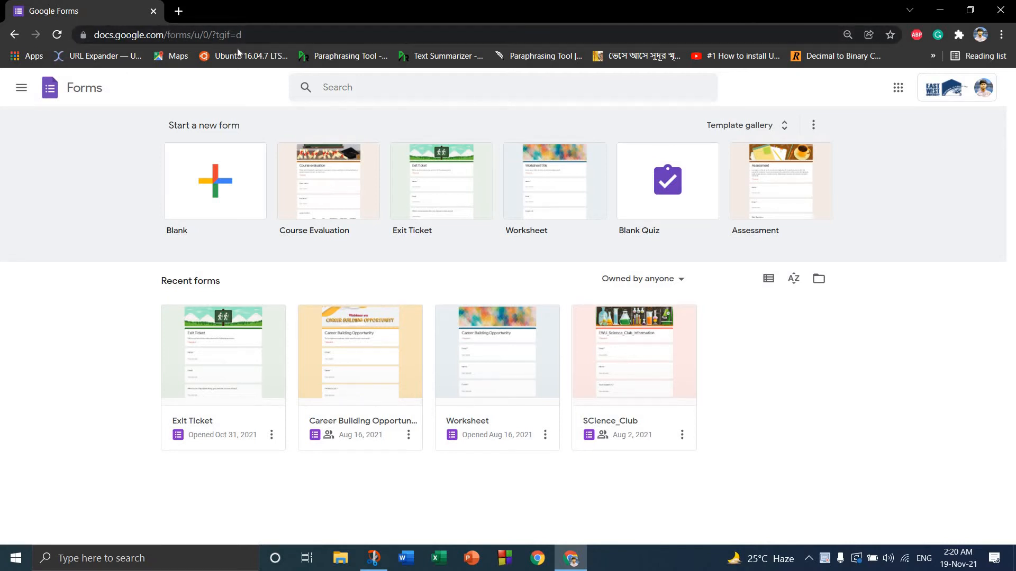
Step: Open Google Forms from the Google apps in a new browser tab and create a blank form
click(264, 35)
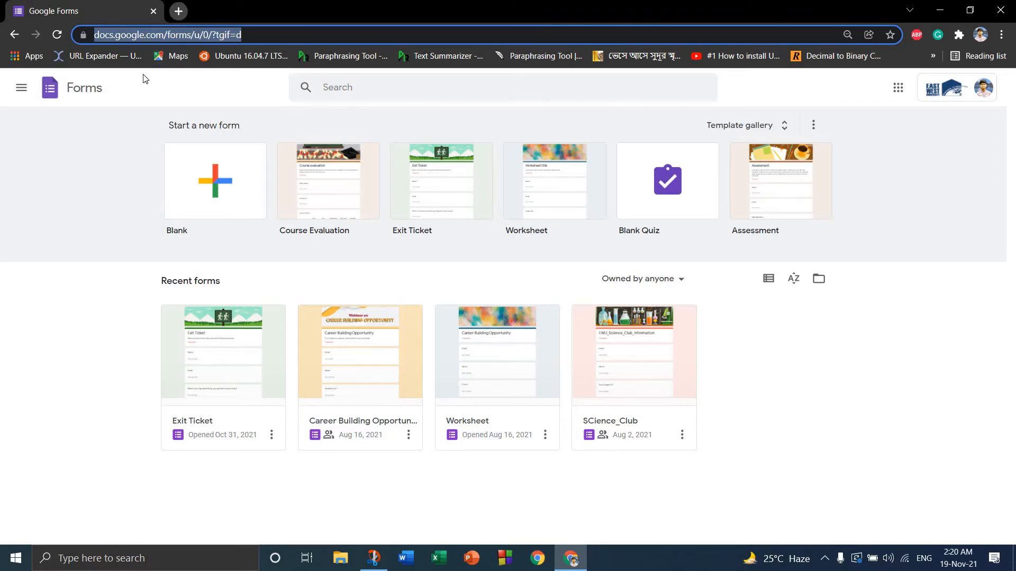
key(ctrl+t)
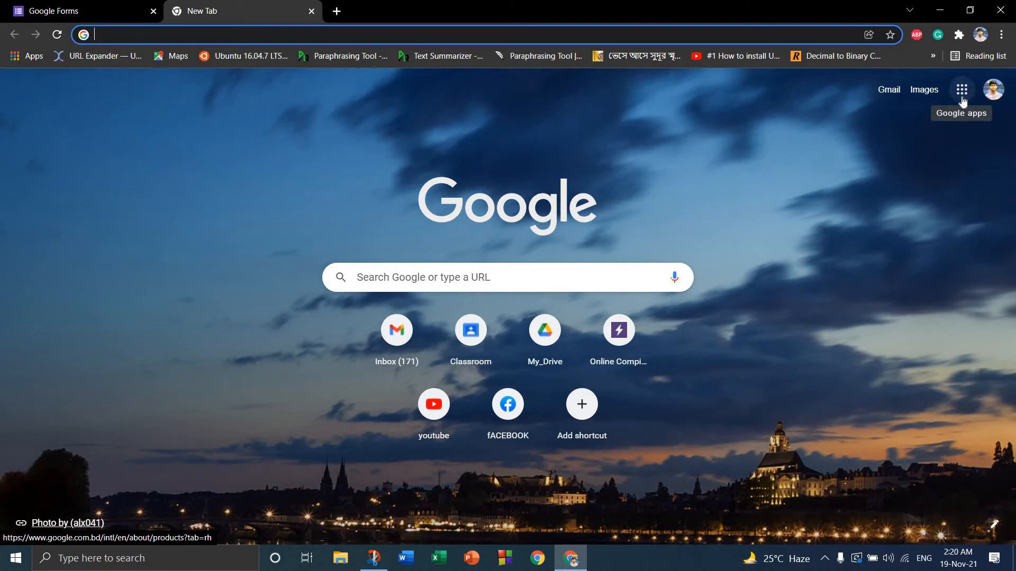
click(962, 91)
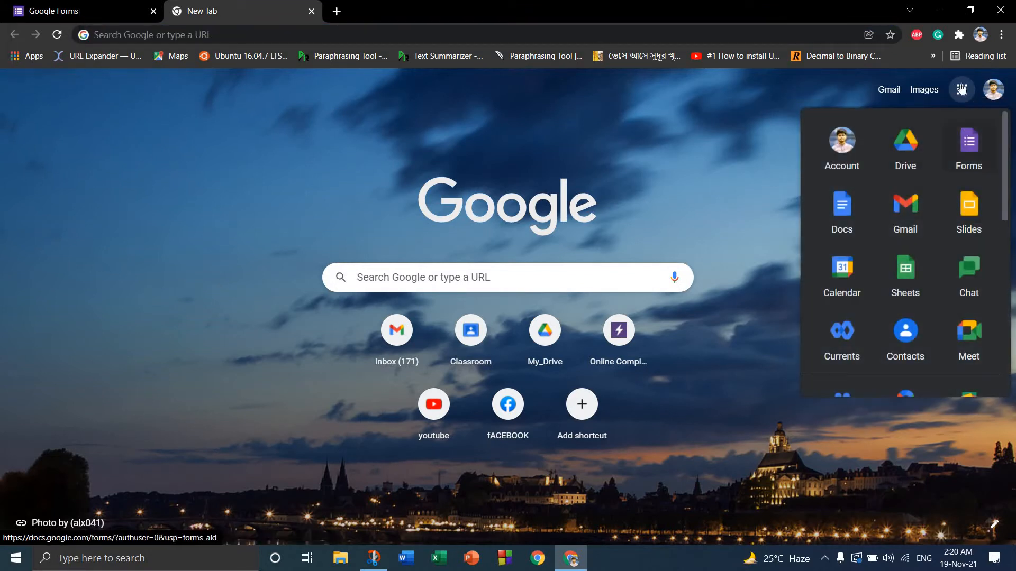
click(969, 160)
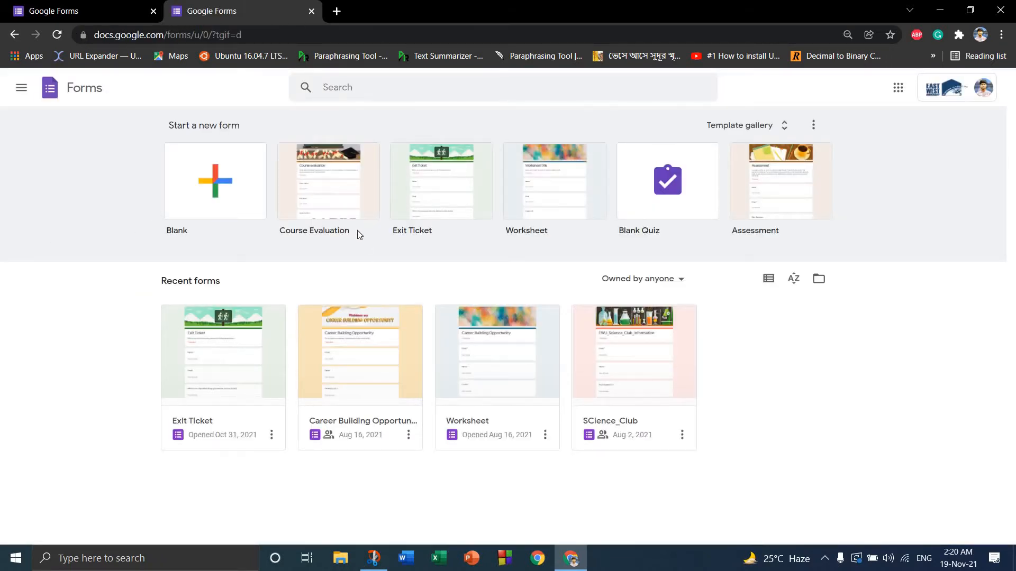
click(288, 233)
click(217, 179)
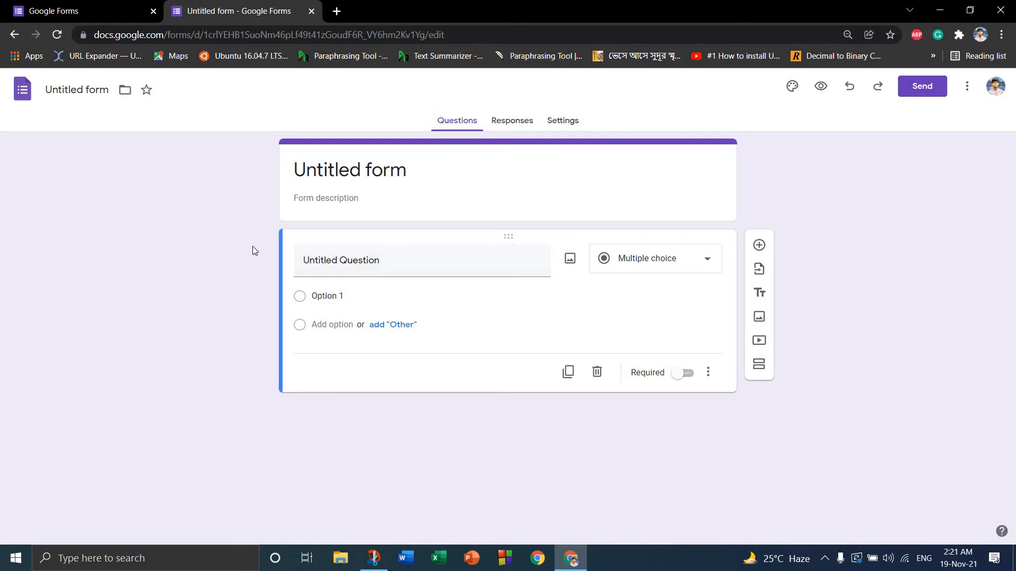
Step: Replace the default form title with "Android App Development"
click(419, 174)
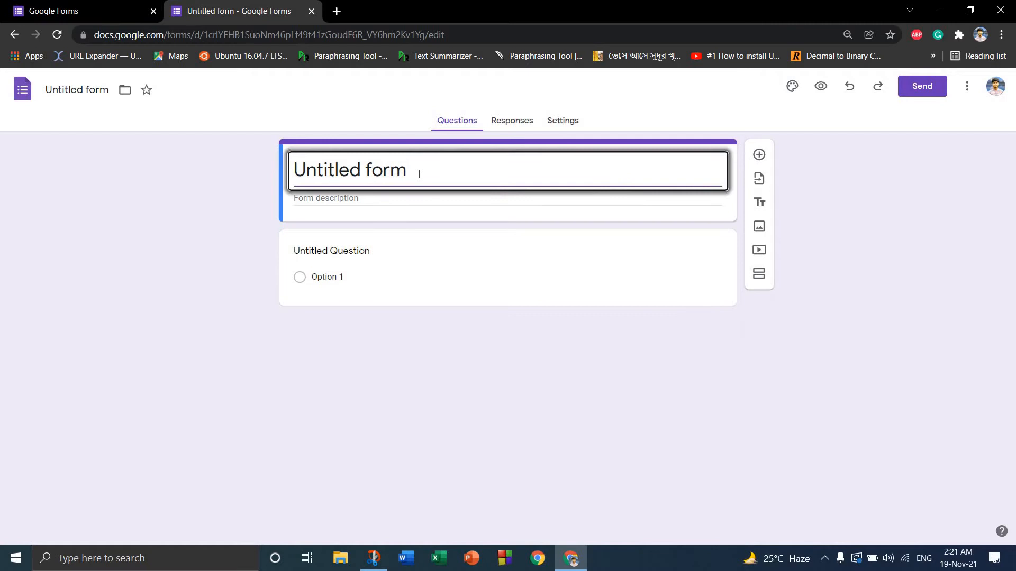
key(BackSpace)
key(BackSpace)
key(BackSpace)
key(BackSpace)
key(BackSpace)
key(BackSpace)
key(BackSpace)
key(BackSpace)
key(BackSpace)
key(BackSpace)
key(BackSpace)
key(BackSpace)
key(BackSpace)
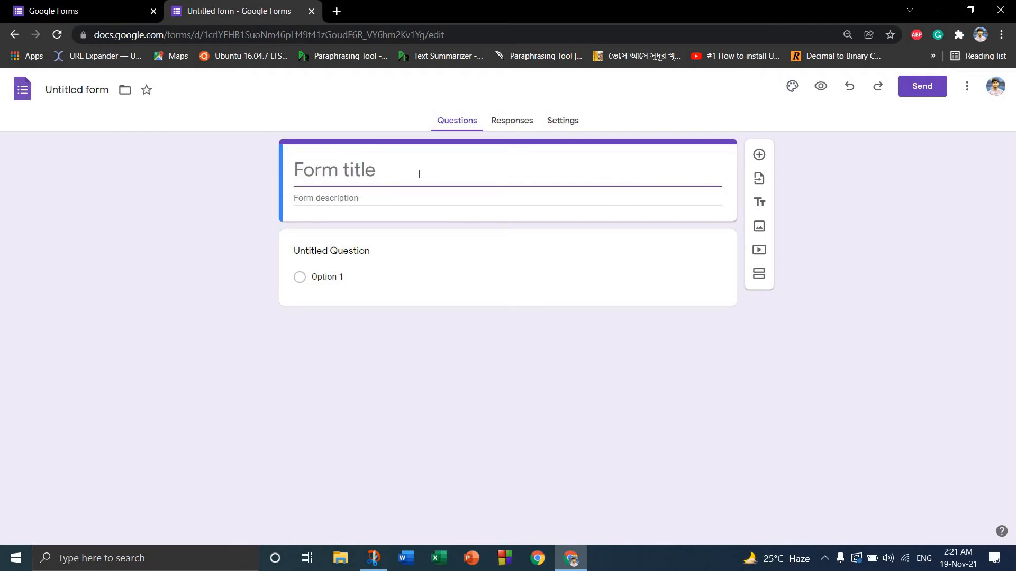
text(Andro)
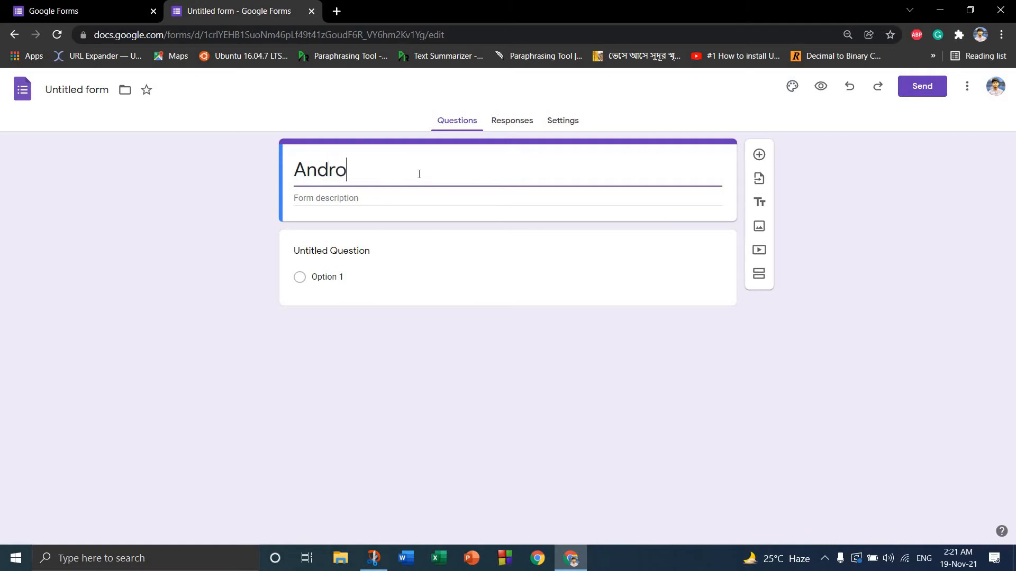
text(id Ap)
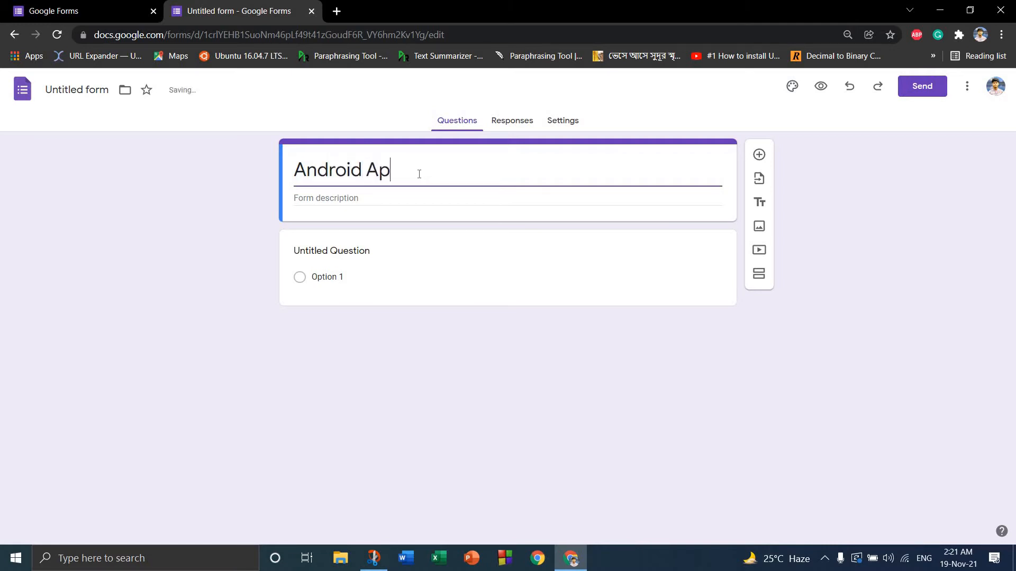
text(p Devel)
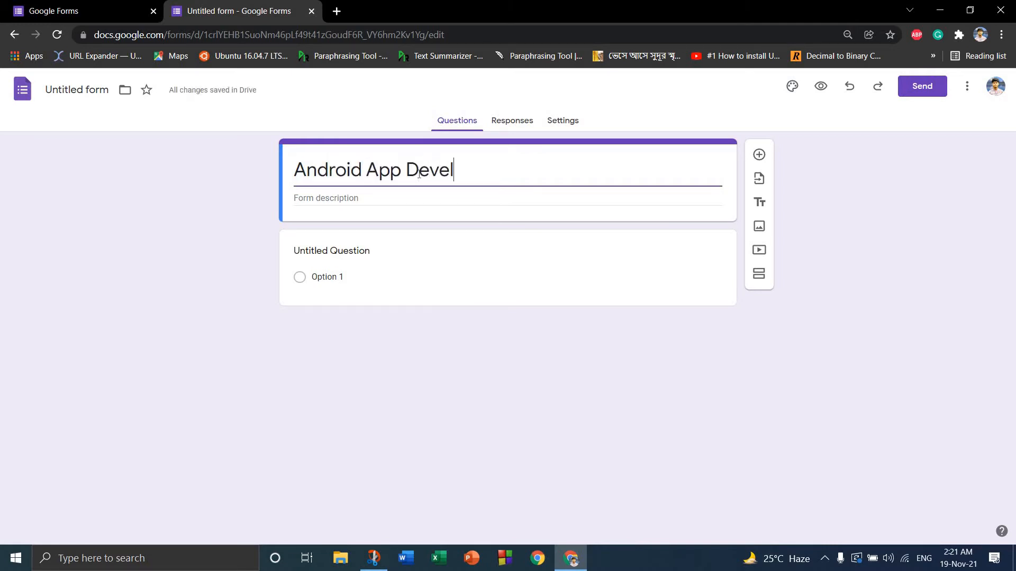
text(opment)
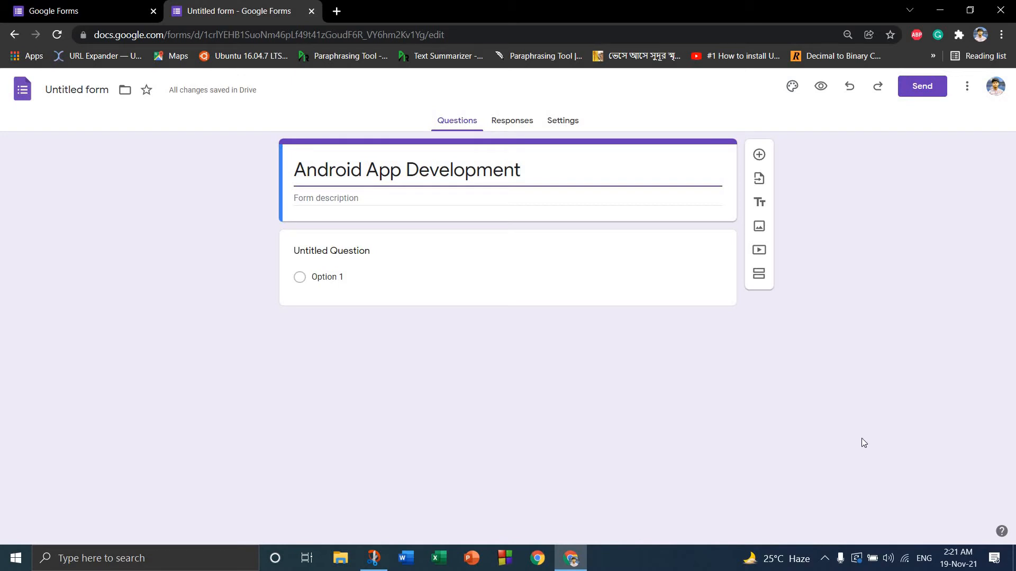
Step: Enter the form description "This is a registration form of android app development"
click(312, 212)
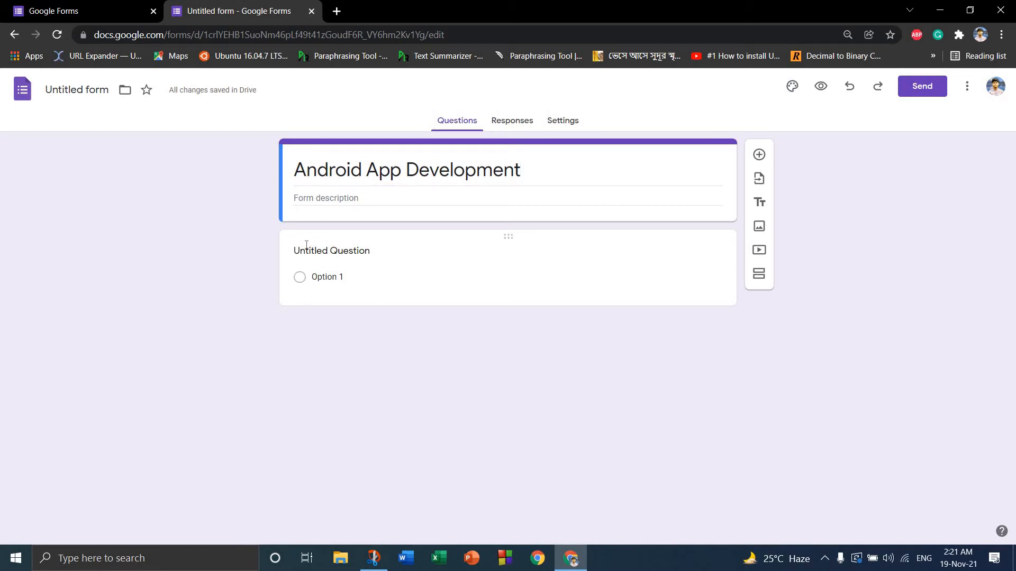
click(311, 197)
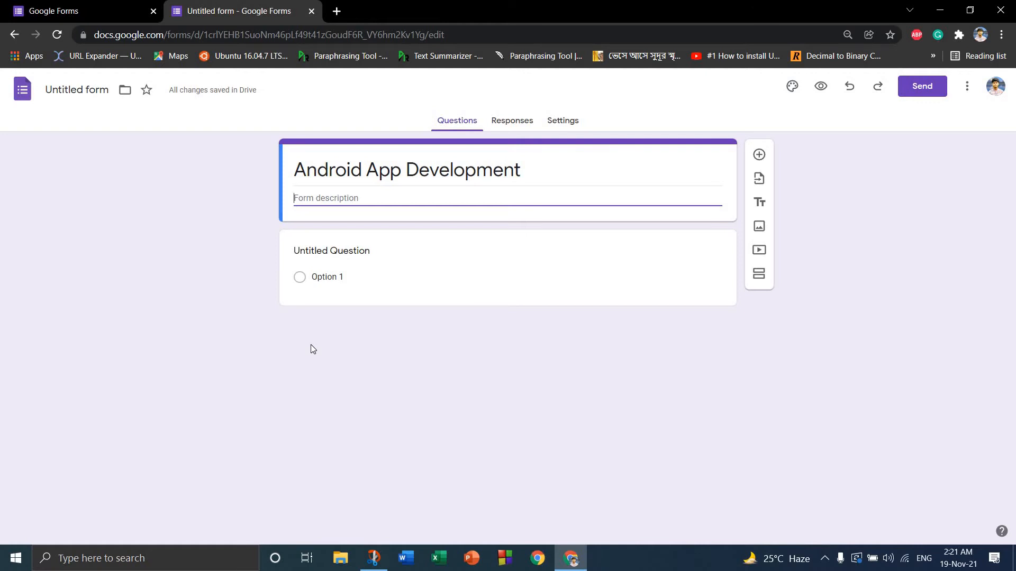
text(This is)
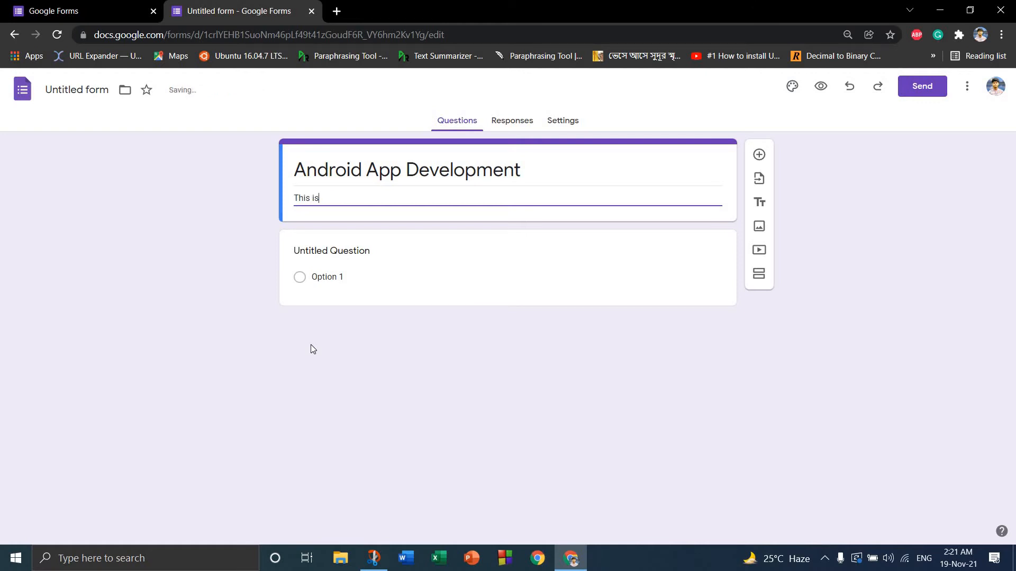
text( a registrat)
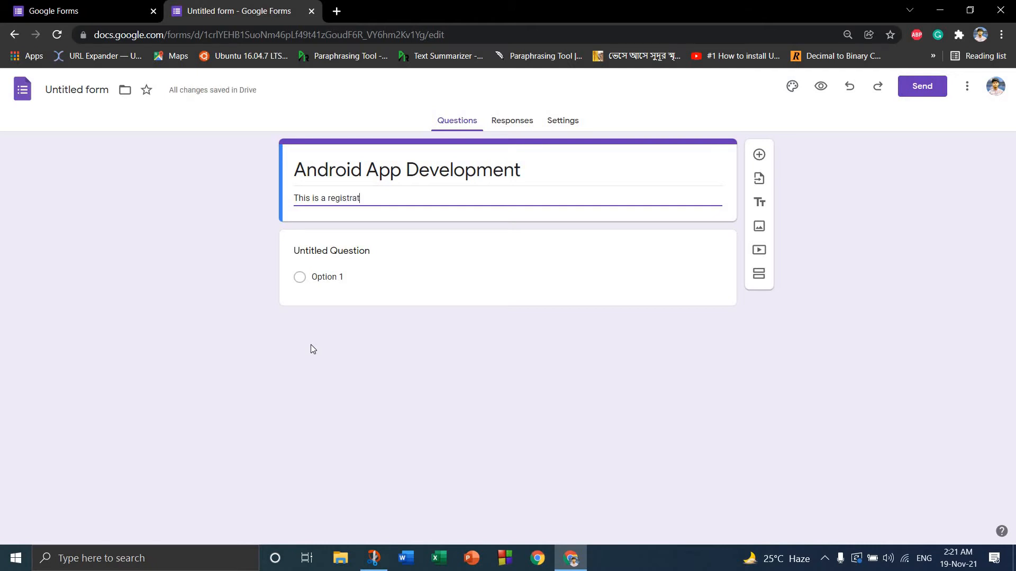
text(ion for)
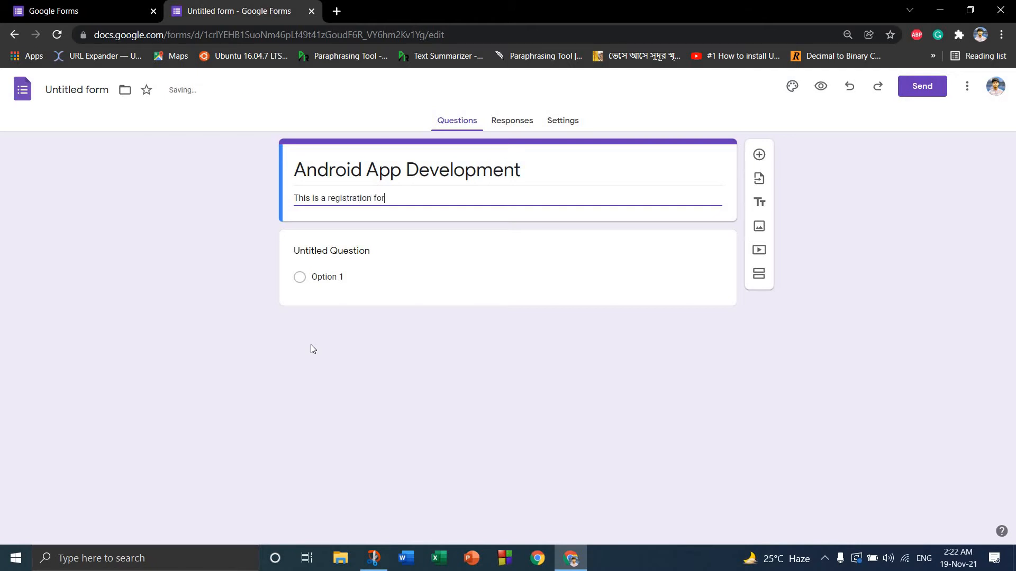
text(m of android app)
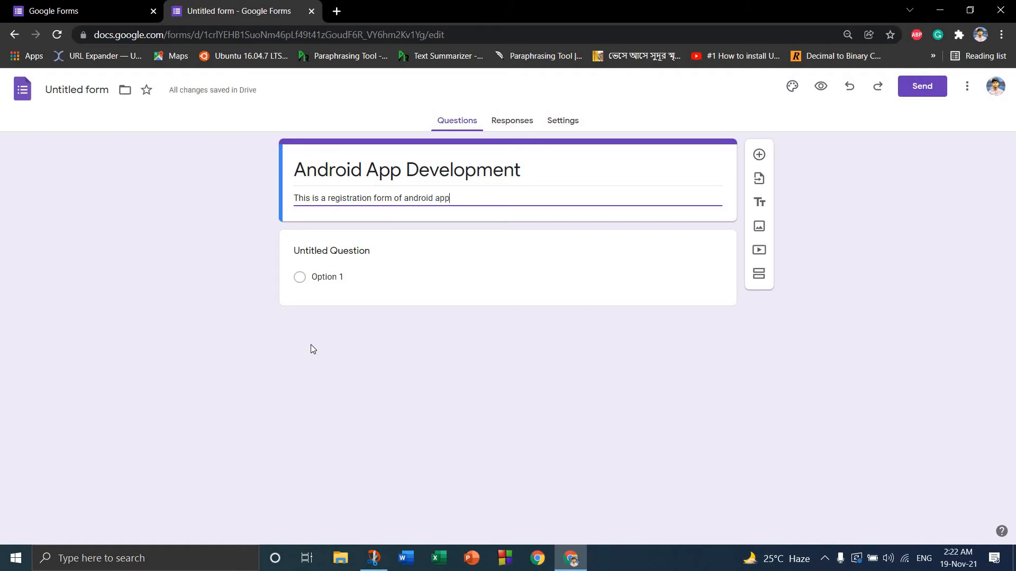
text( develpopment)
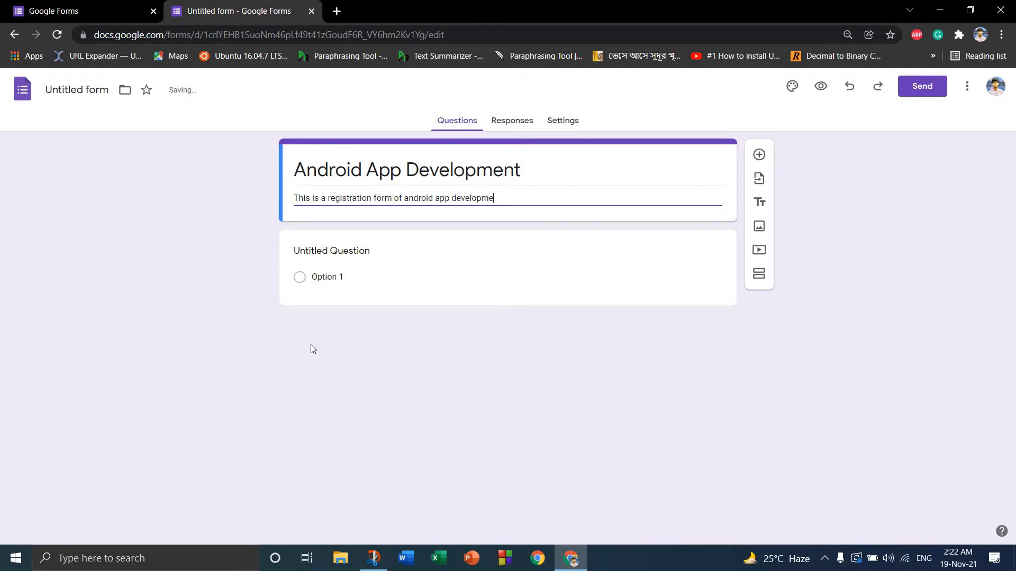
click(395, 325)
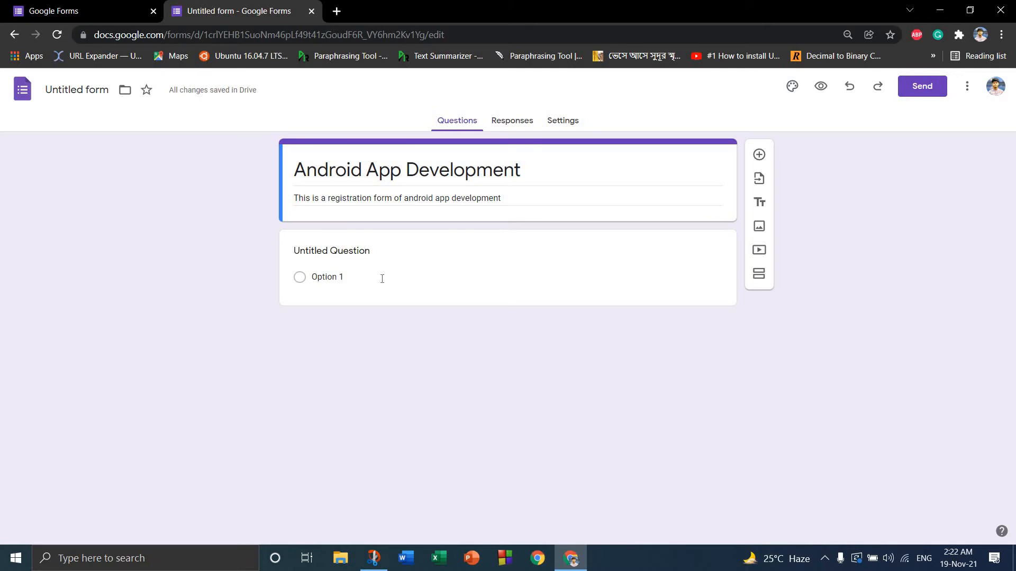
Step: Replace the text of the form's first, untitled question with "Name"
click(574, 278)
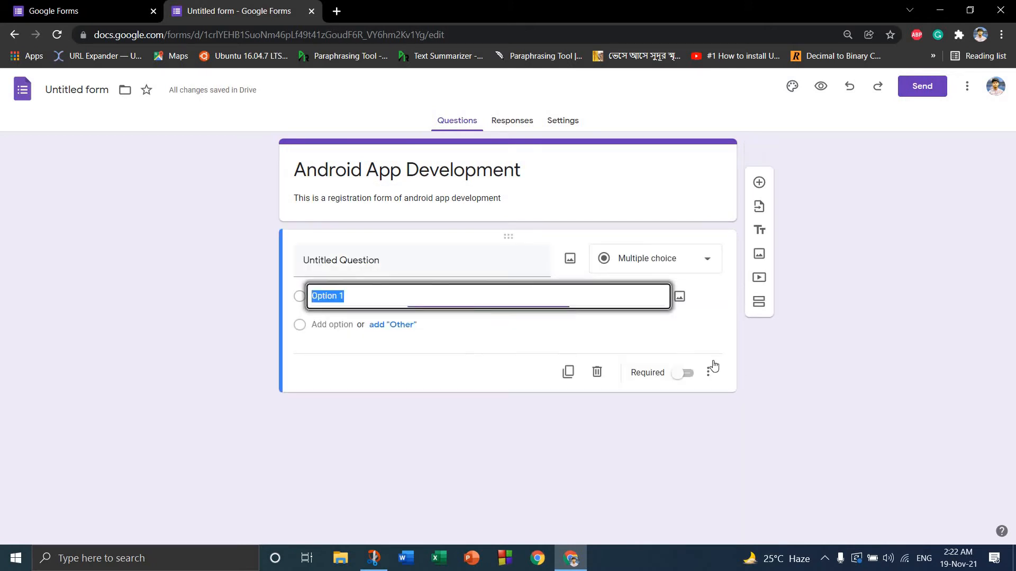
click(398, 264)
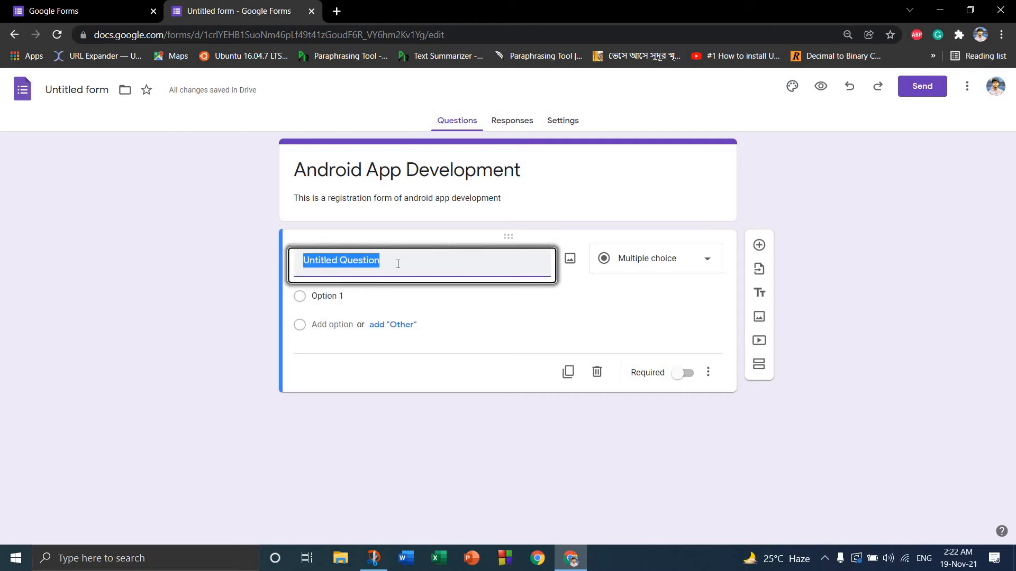
key(BackSpace)
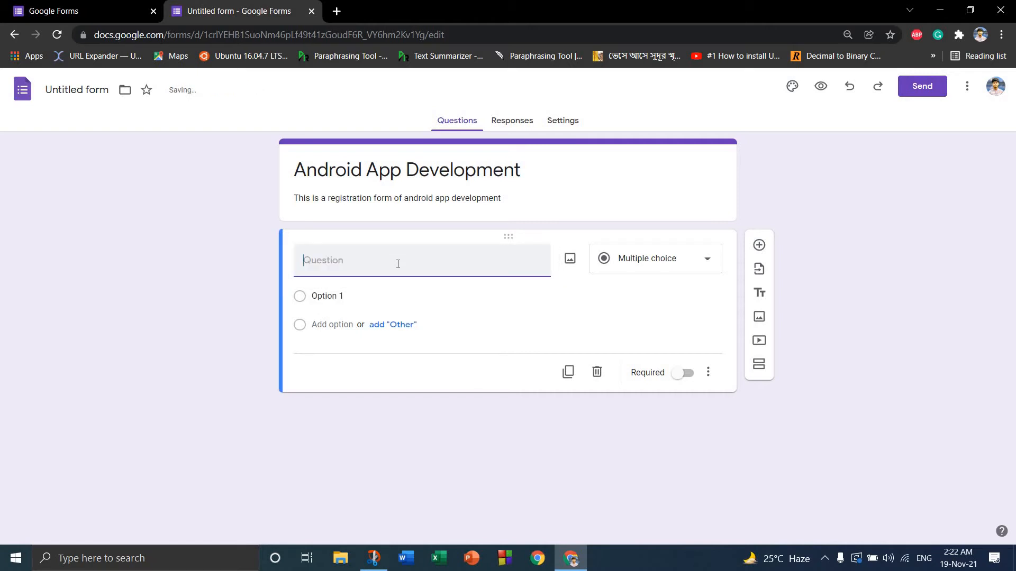
text(Name)
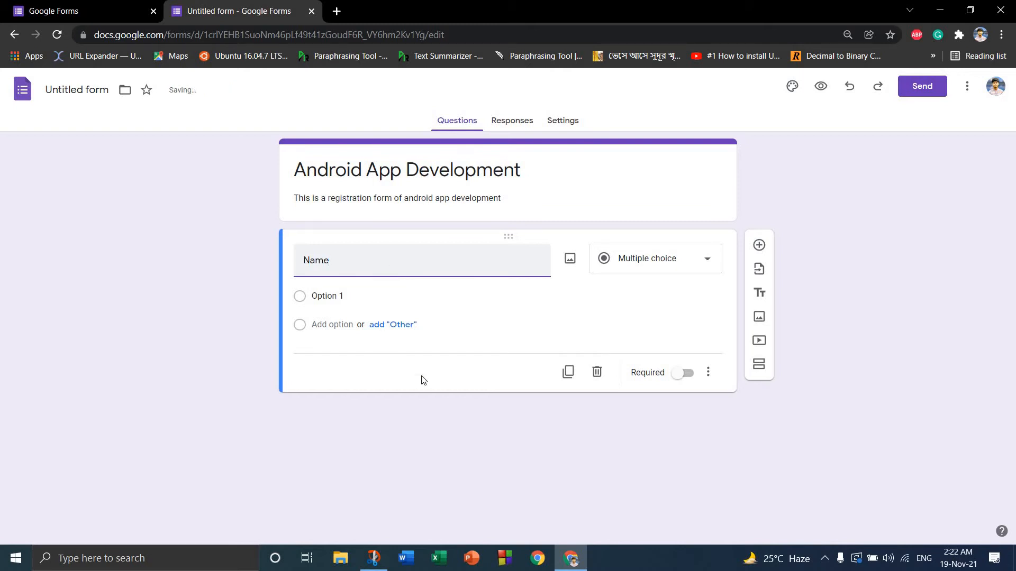
Step: Review the answer types for the Name question, keep Short answer, and make the question required
click(697, 264)
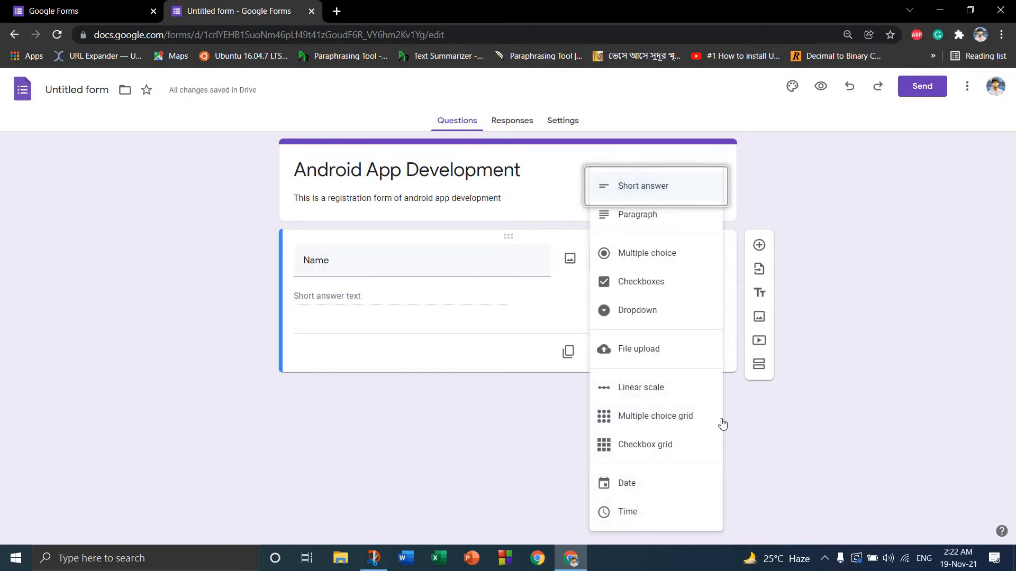
click(501, 444)
click(664, 262)
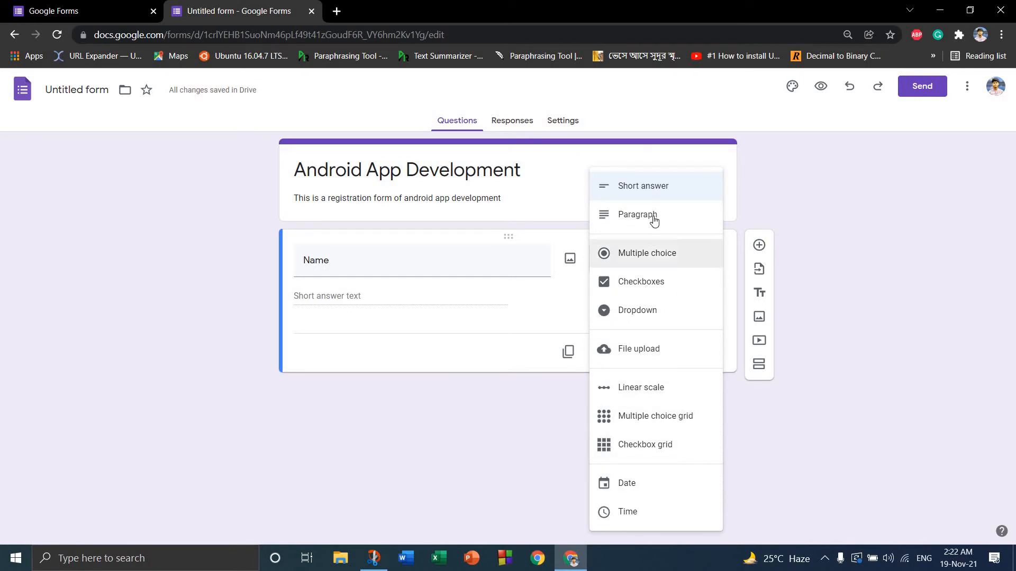
click(500, 456)
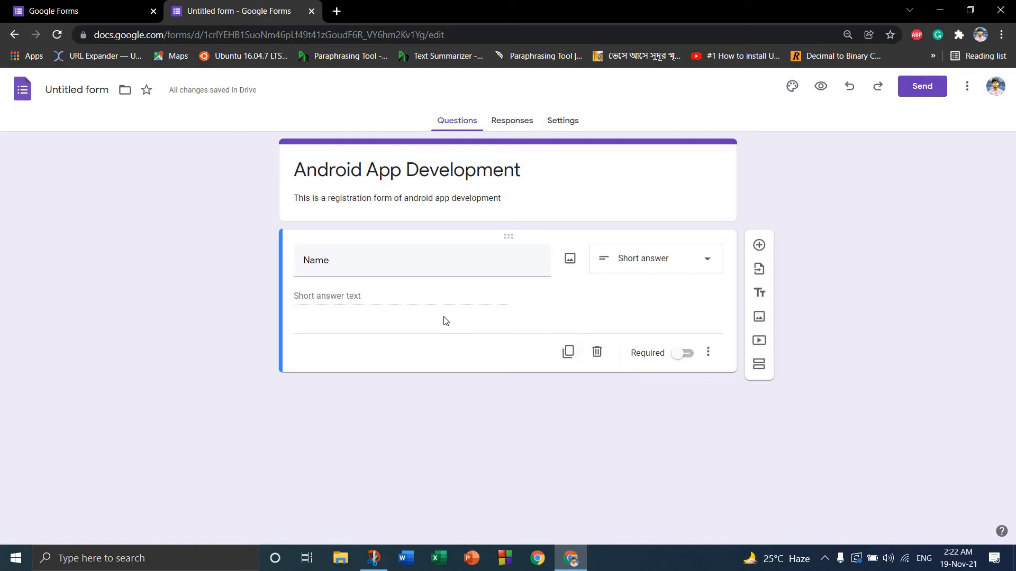
click(679, 354)
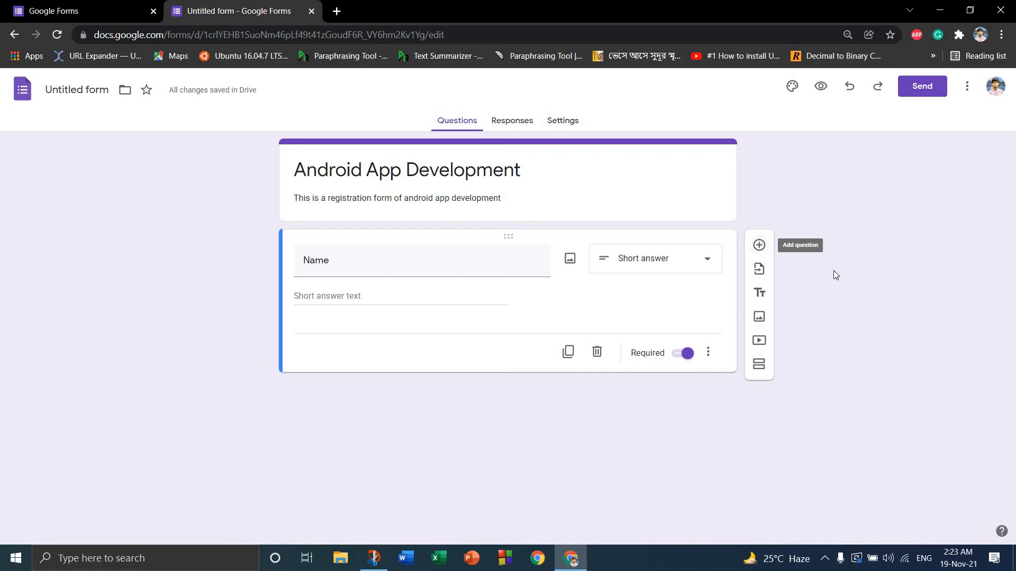
Step: Add an "E-mail" question below Name with the Short answer type and make it required
click(759, 246)
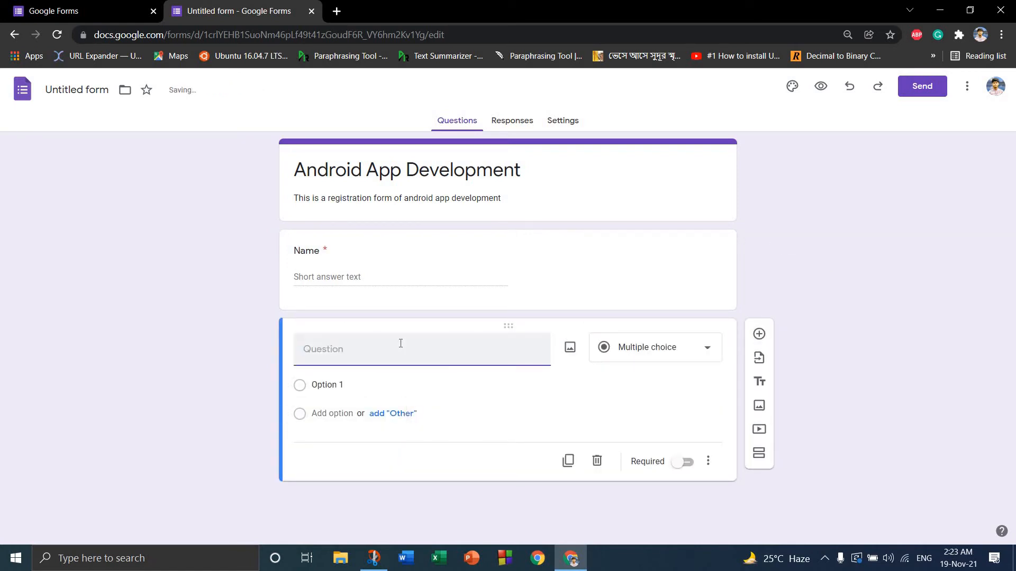
text(E-mail)
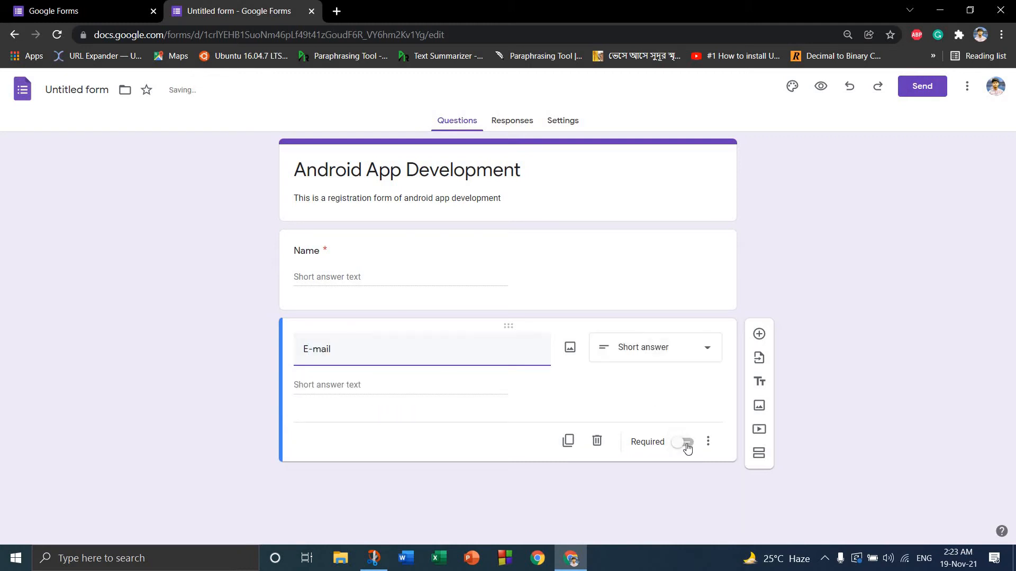
click(683, 442)
click(672, 349)
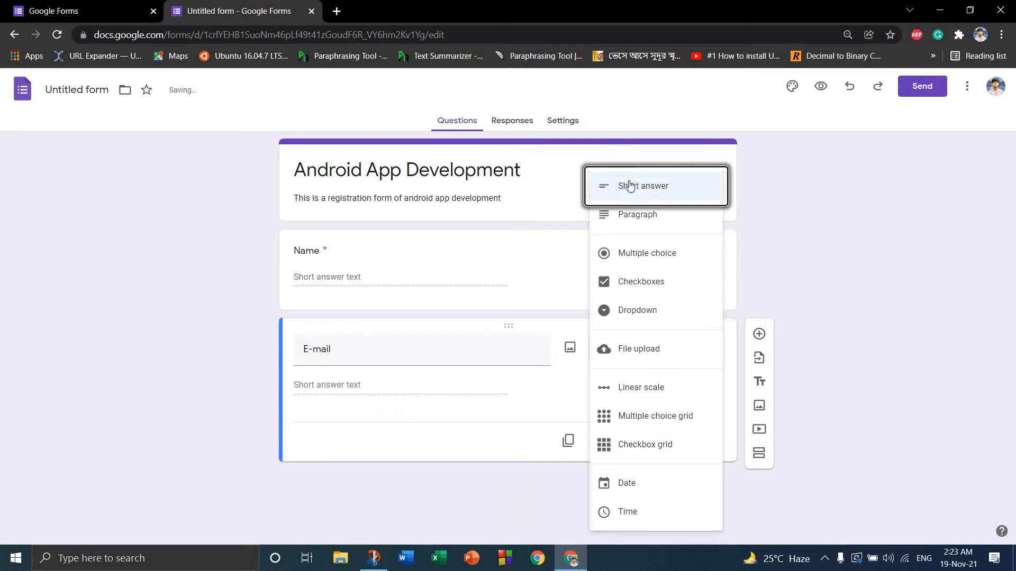
click(844, 389)
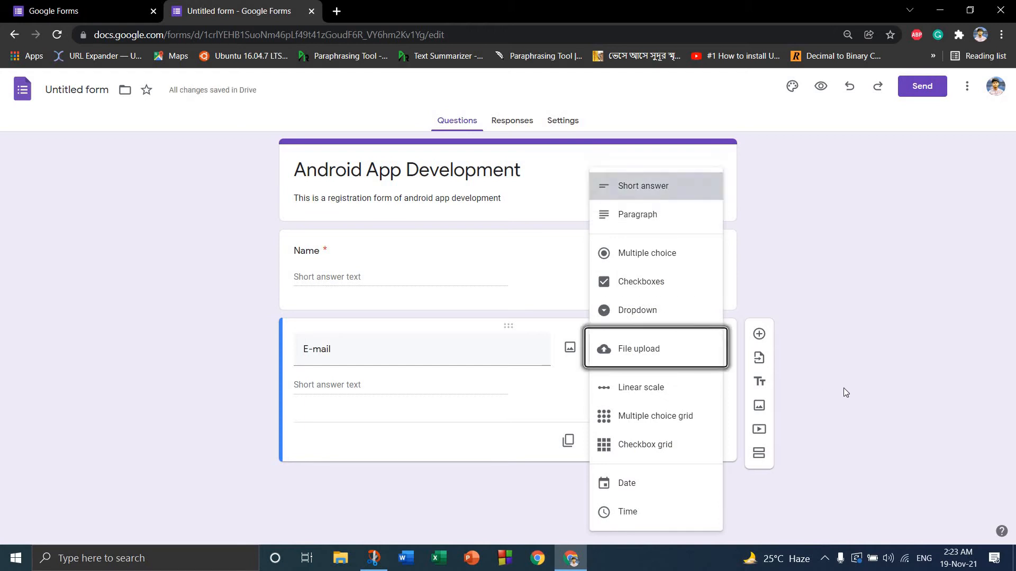
Step: Add three blank multiple-choice questions below the E-mail question
click(760, 335)
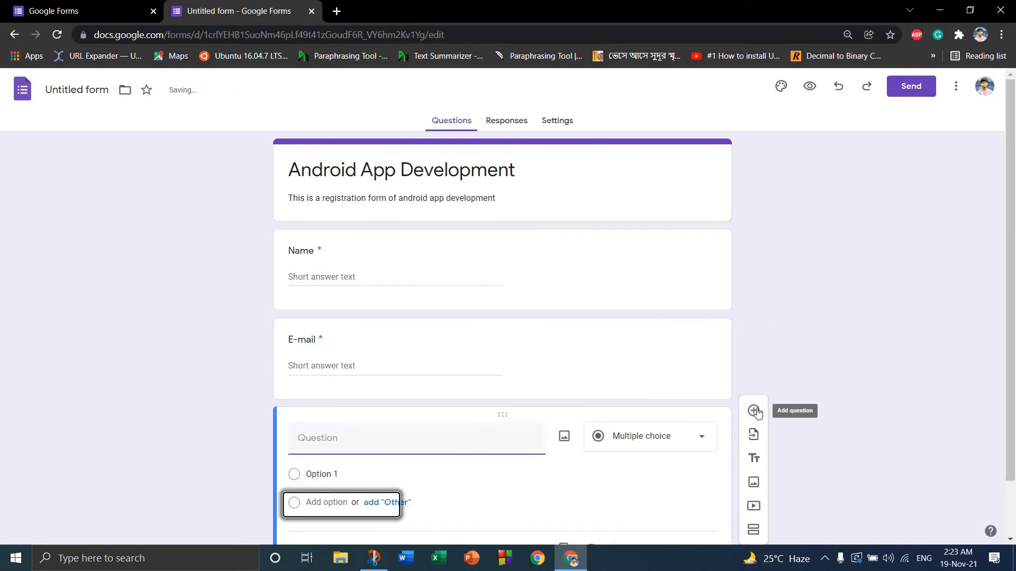
click(757, 413)
click(754, 360)
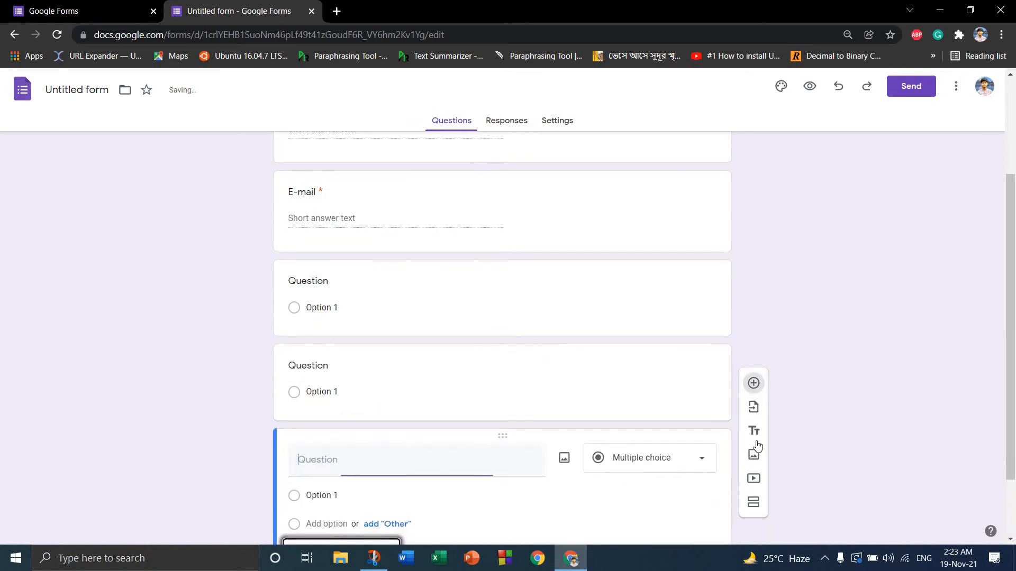
Step: Set the form's theme colour to green and its background to the darkest green shade
scroll(747, 365, up, 3)
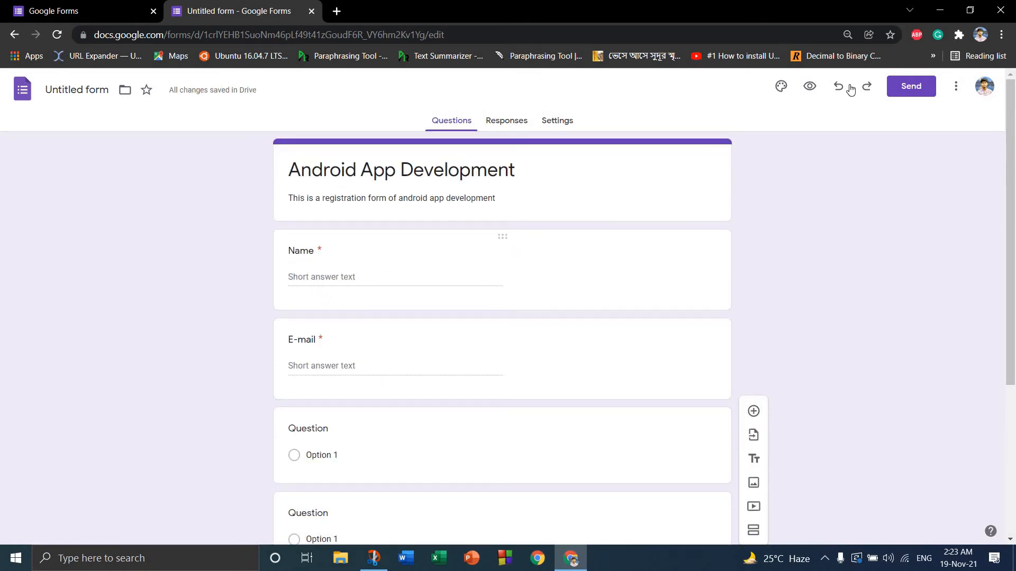
click(780, 87)
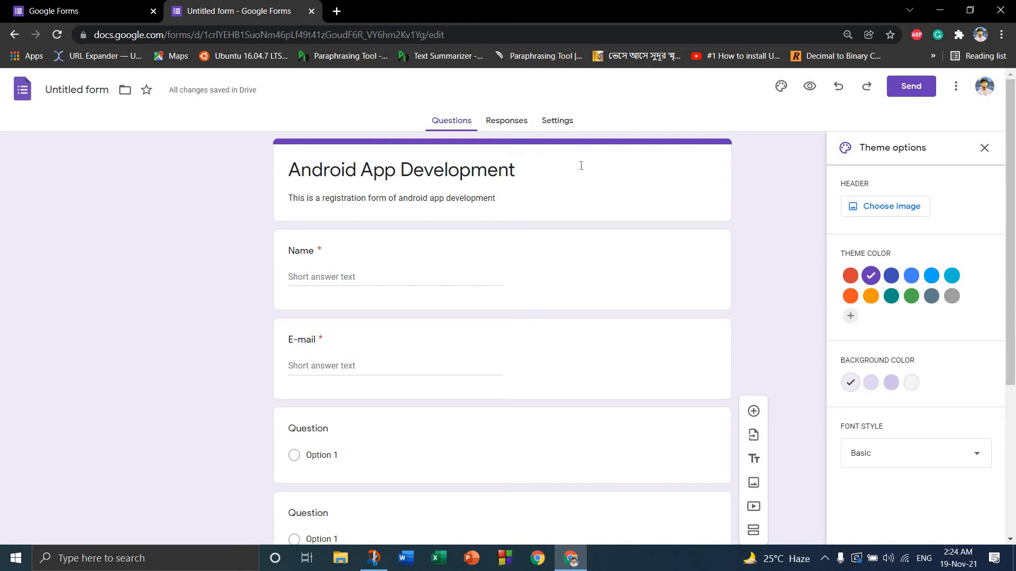
click(913, 299)
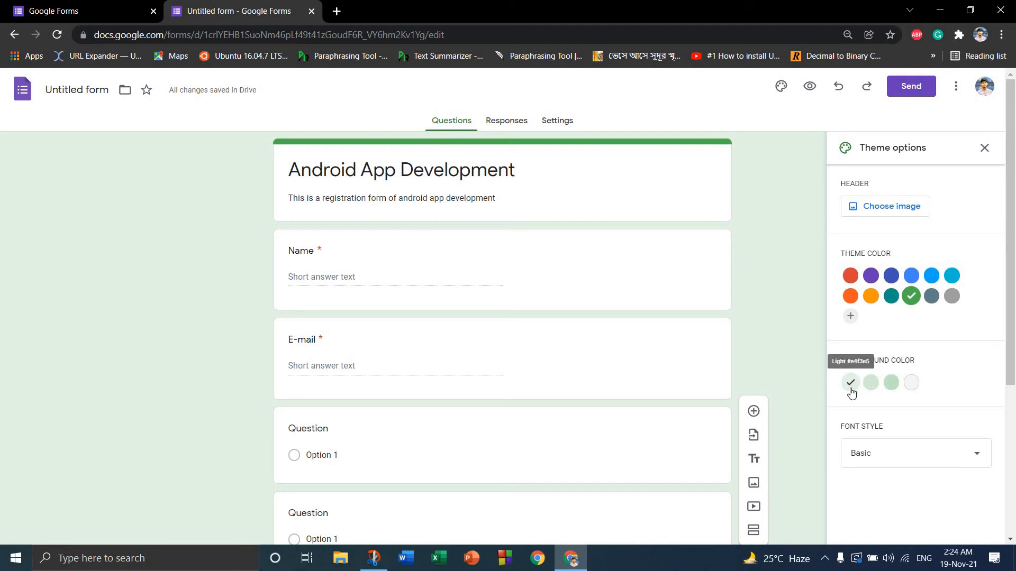
click(890, 383)
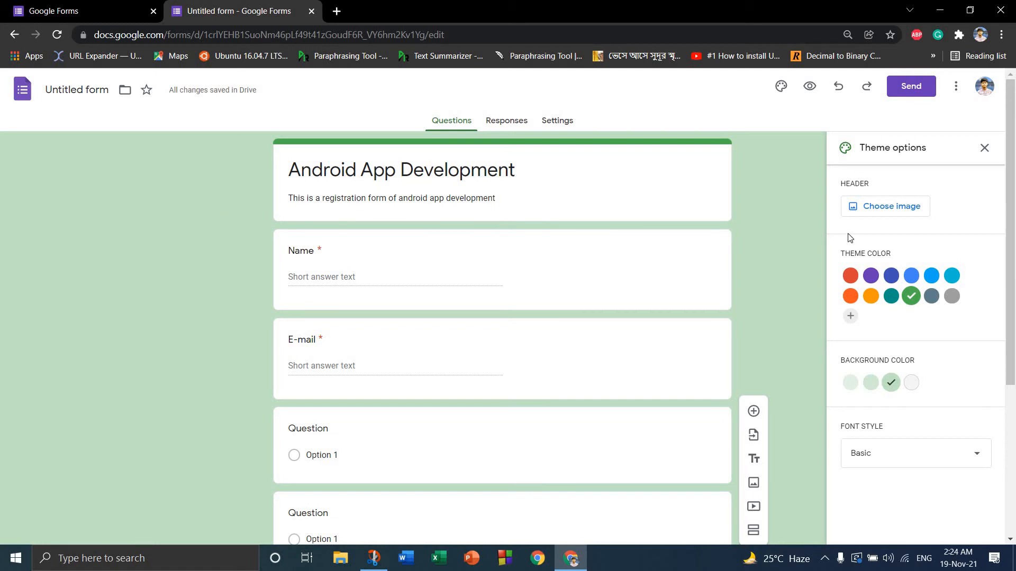
Step: Insert the dark blue fibre-optic image from the Work and School themes as the form's header
click(891, 208)
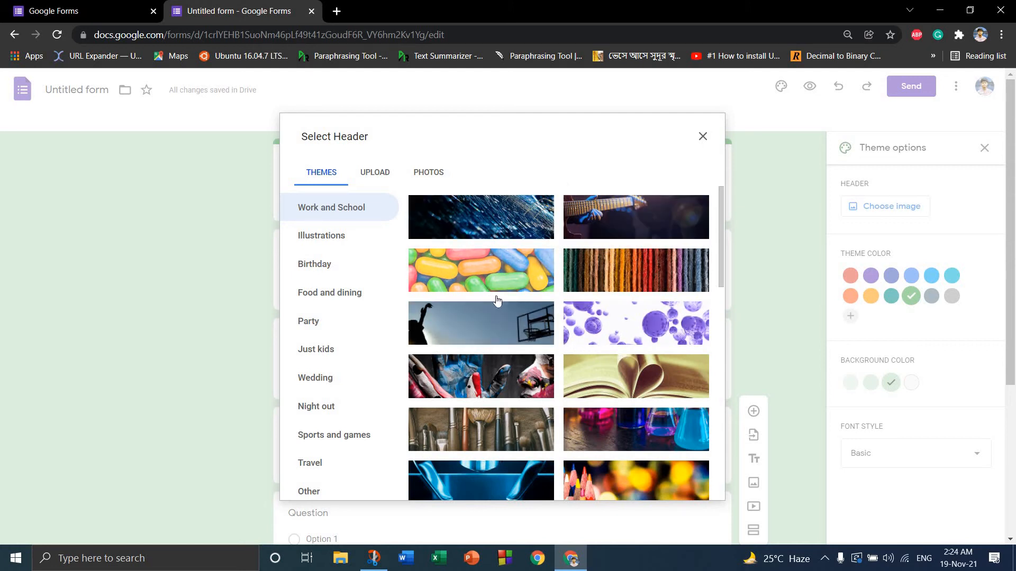
scroll(492, 300, down, 4)
scroll(498, 300, down, 1)
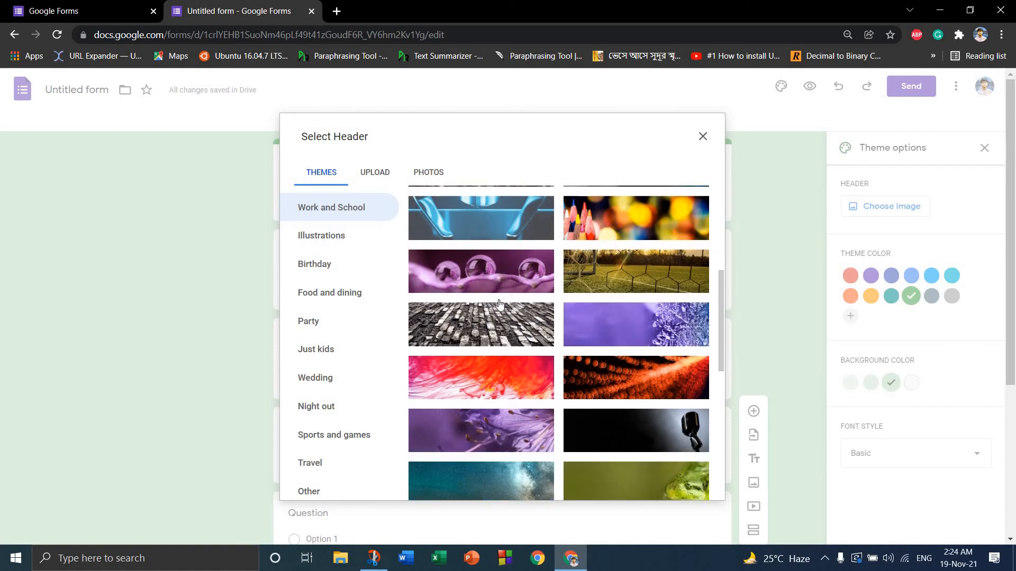
scroll(494, 254, up, 5)
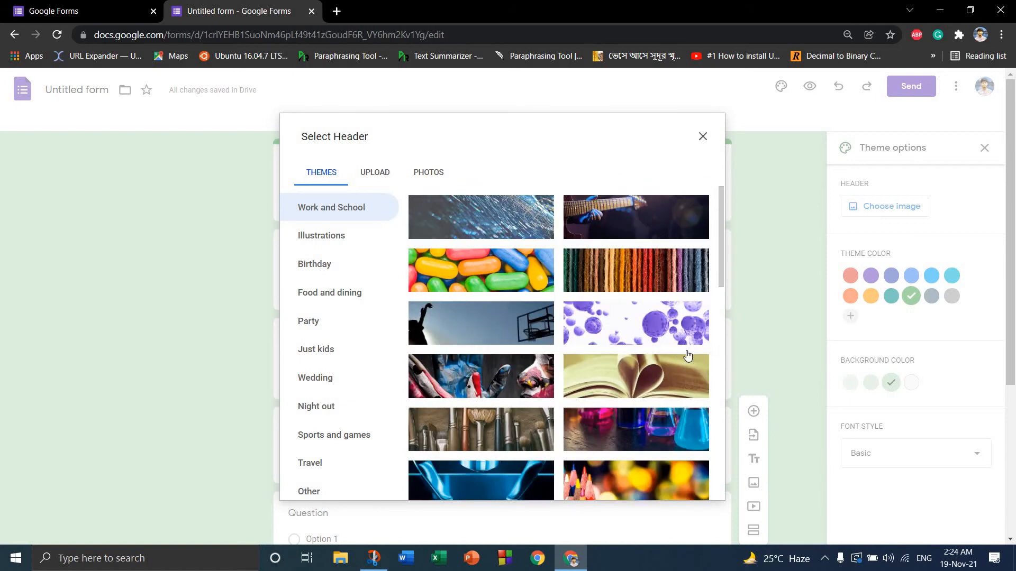
click(491, 222)
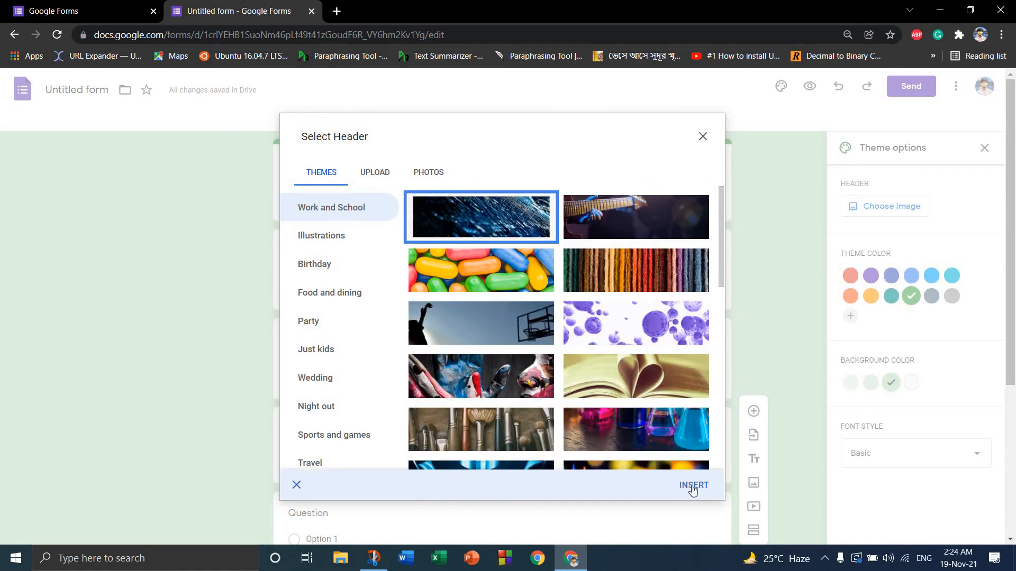
click(693, 486)
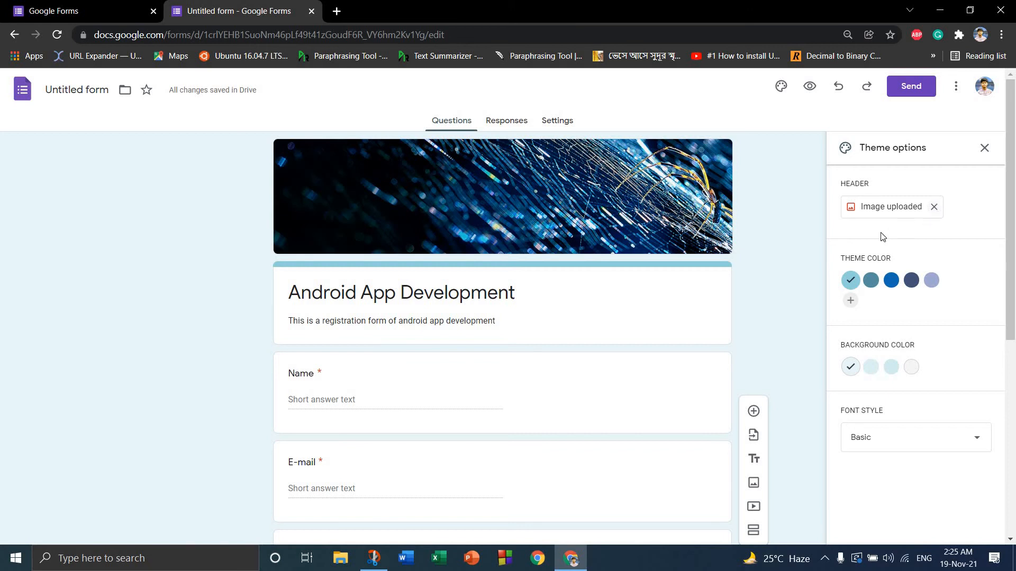
Step: Remove the current header image and upload images.jfif from the Desktop folder as its replacement
click(933, 210)
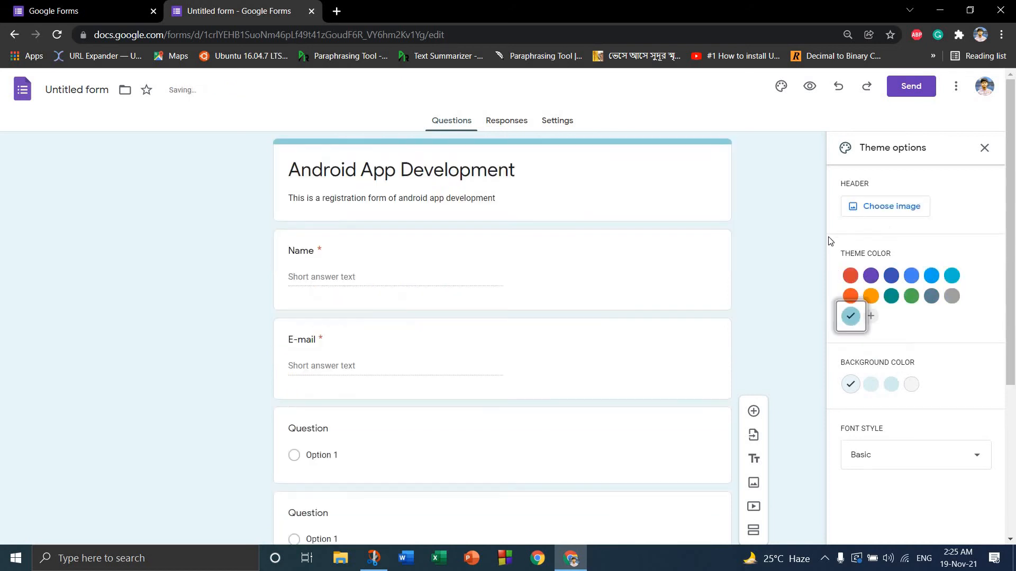
click(880, 211)
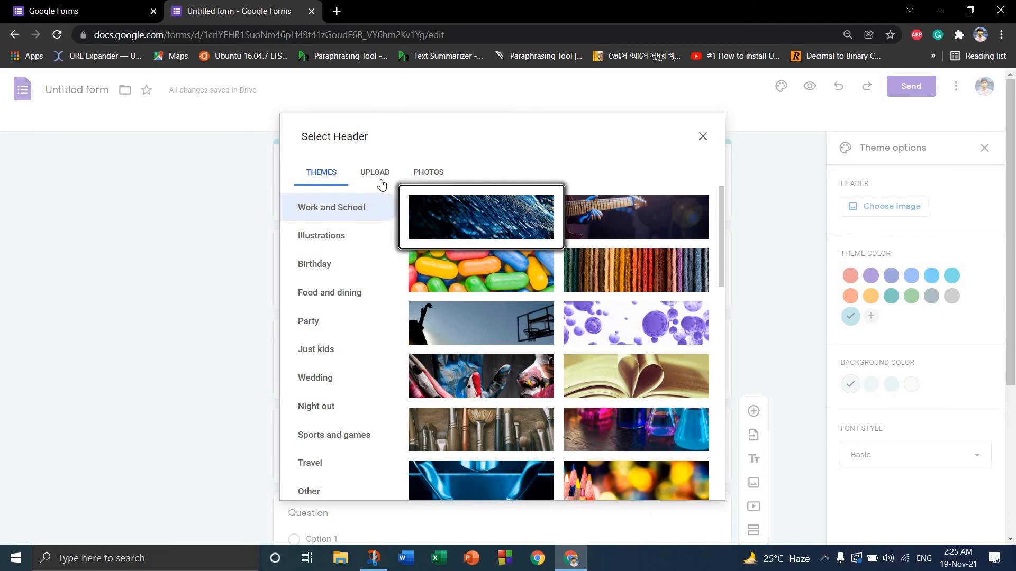
click(377, 175)
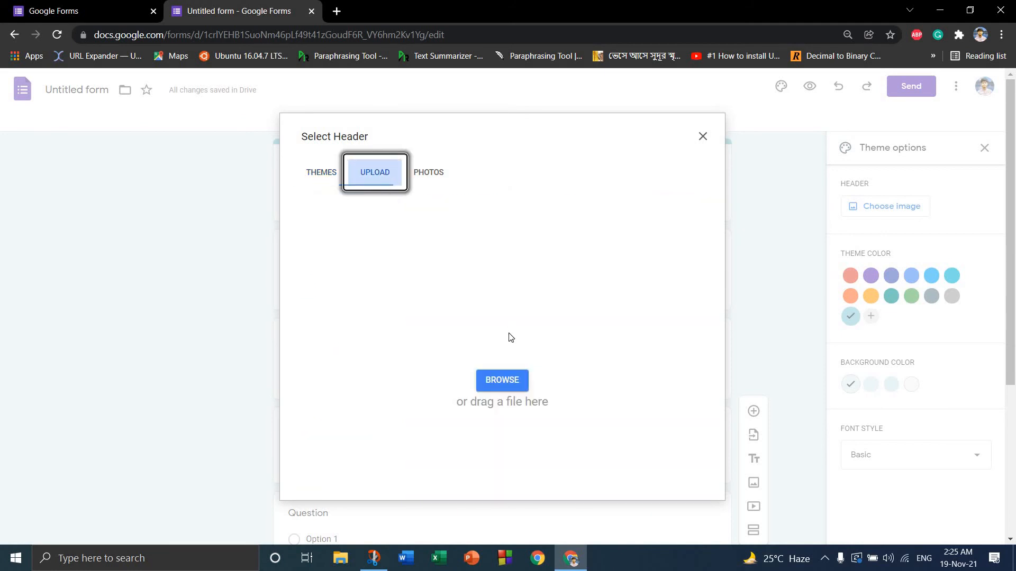
click(512, 382)
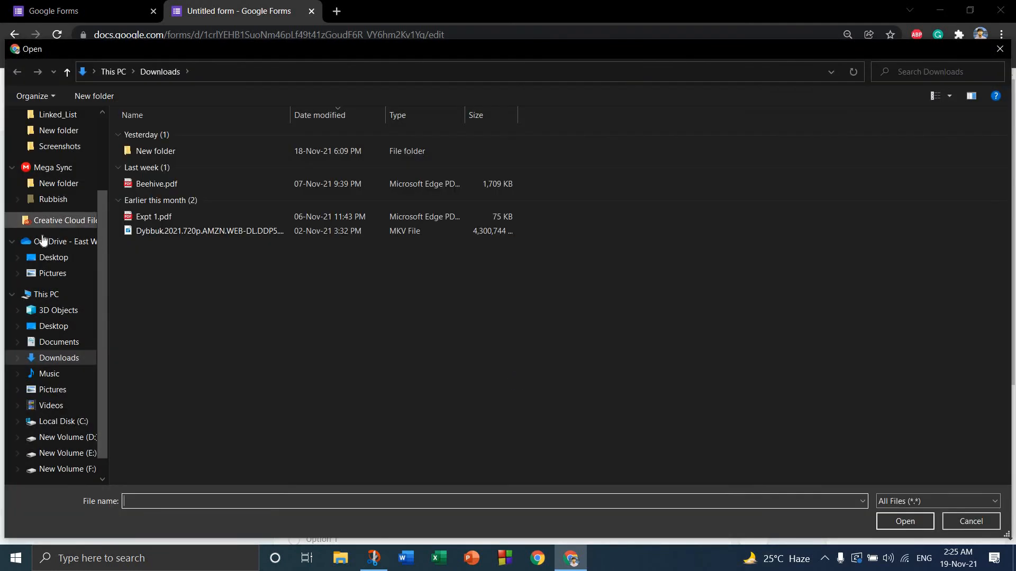
scroll(48, 227, up, 2)
click(54, 144)
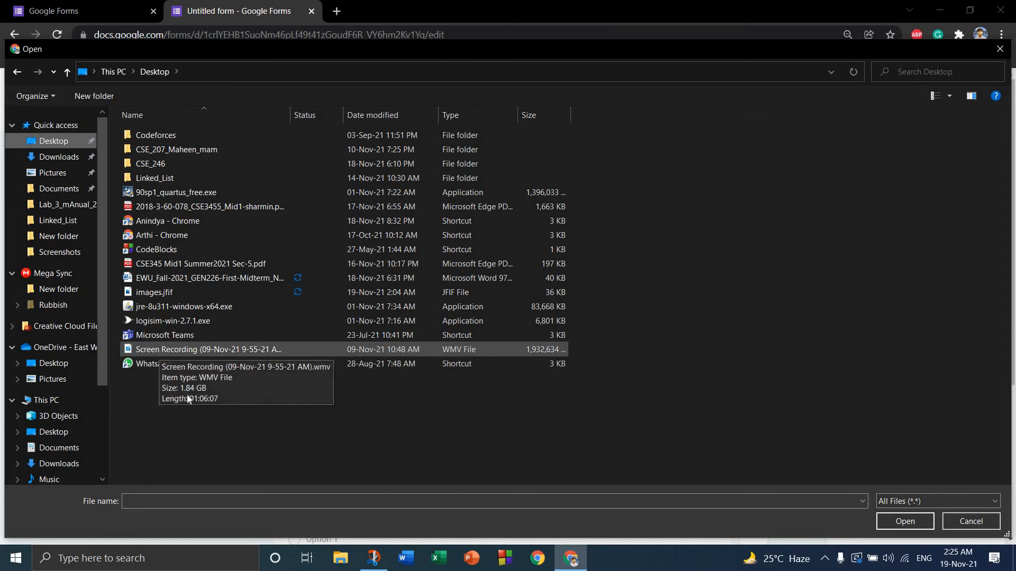
click(151, 293)
click(913, 522)
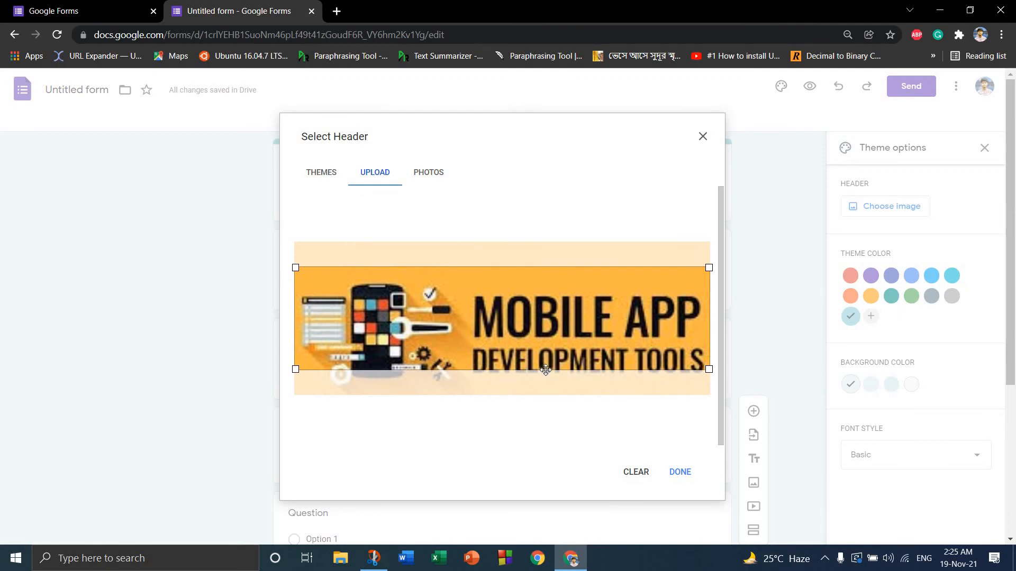
Step: Lower the header image's crop frame to include both lines of the "Mobile App Development Tools" text, and apply it
drag(551, 343, 553, 355)
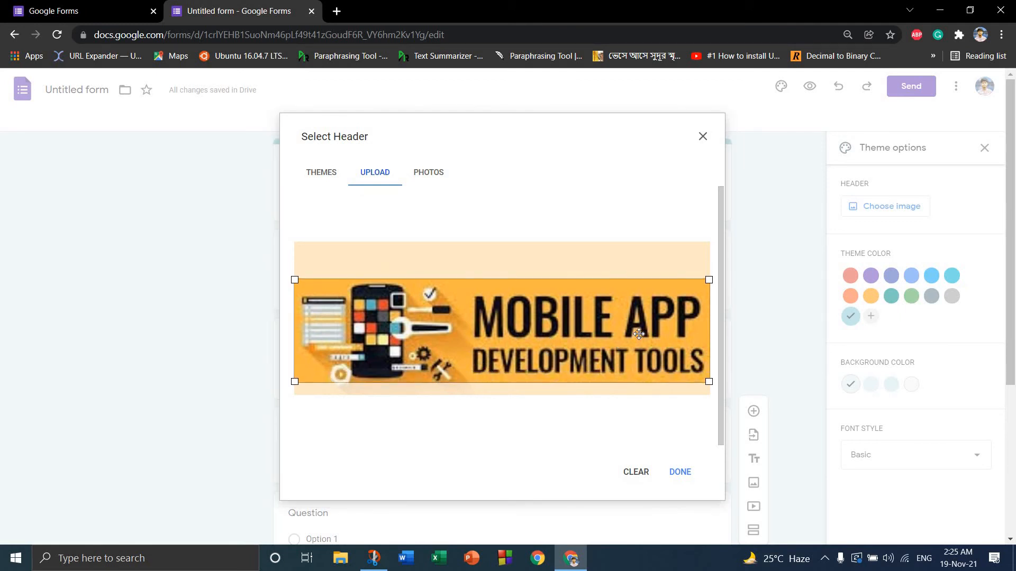
mouse_move(709, 382)
mouse_down()
mouse_move(697, 380)
mouse_move(714, 389)
mouse_up()
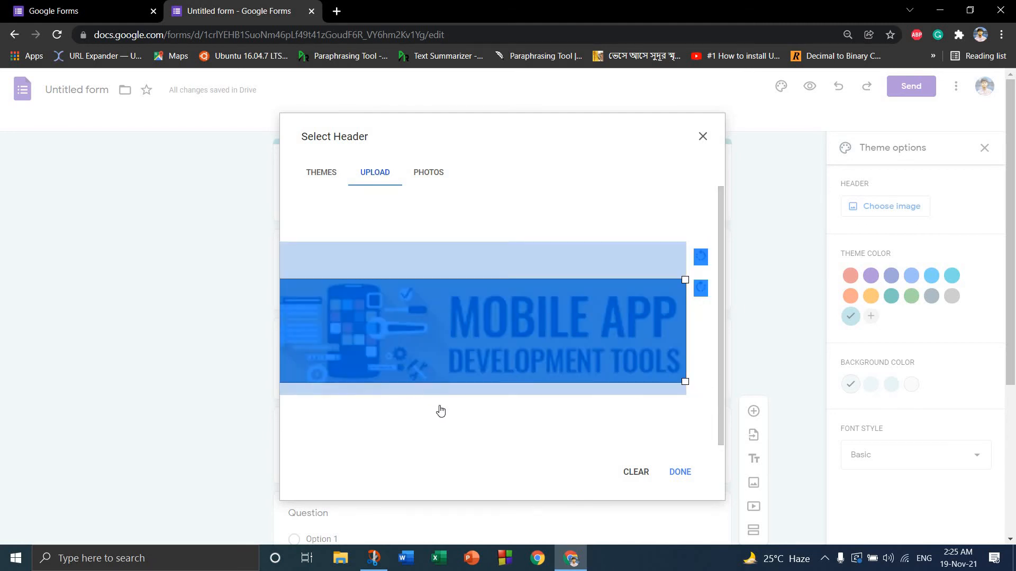
click(476, 412)
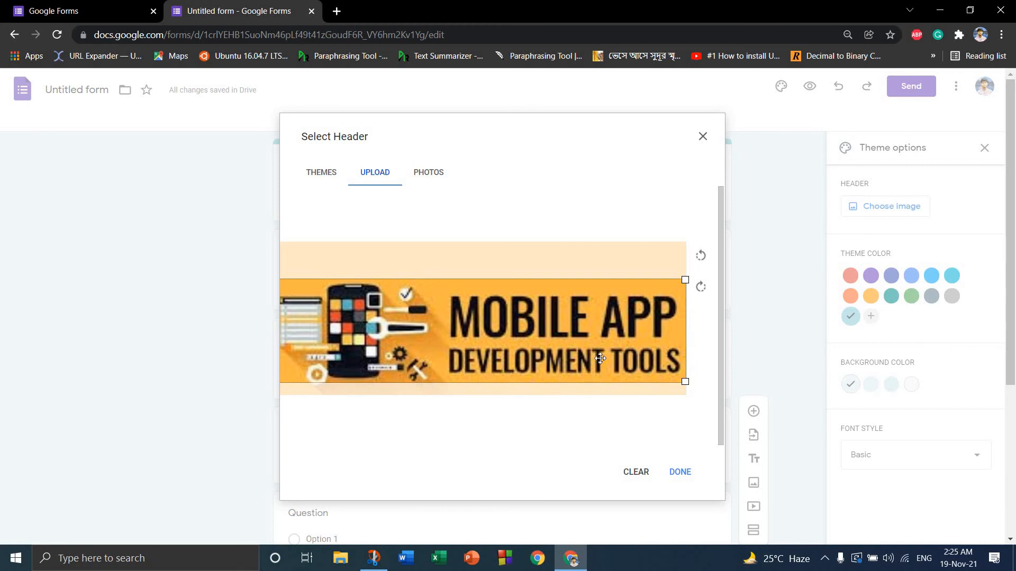
drag(599, 363, 599, 362)
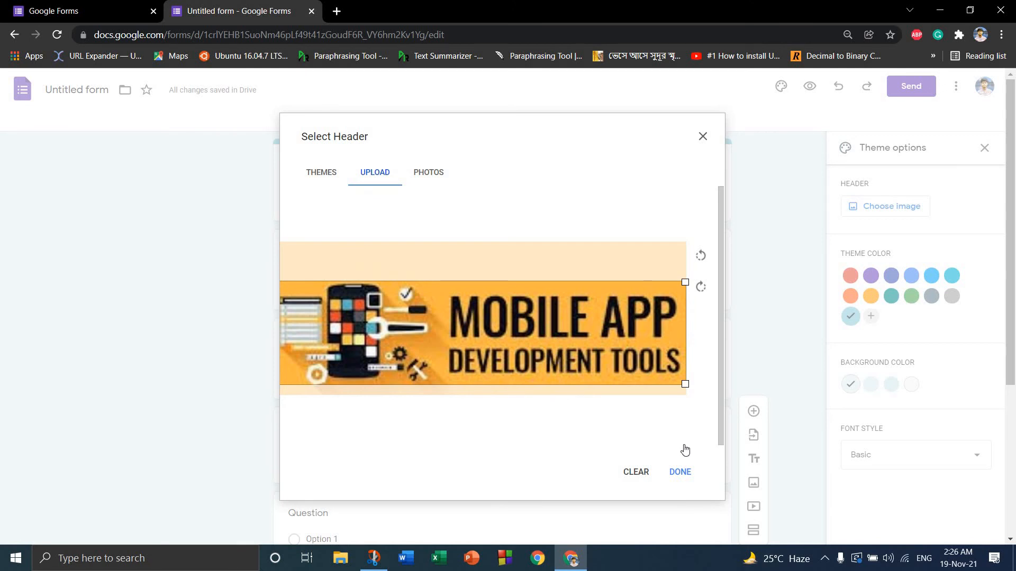
click(683, 477)
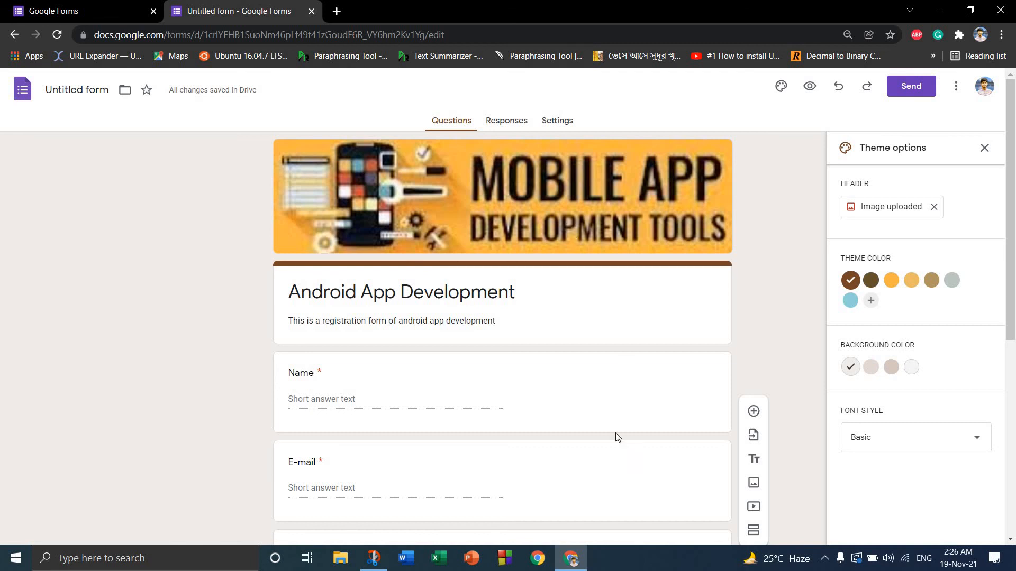
Step: Add the custom green #09e461 as the form's theme colour
click(779, 93)
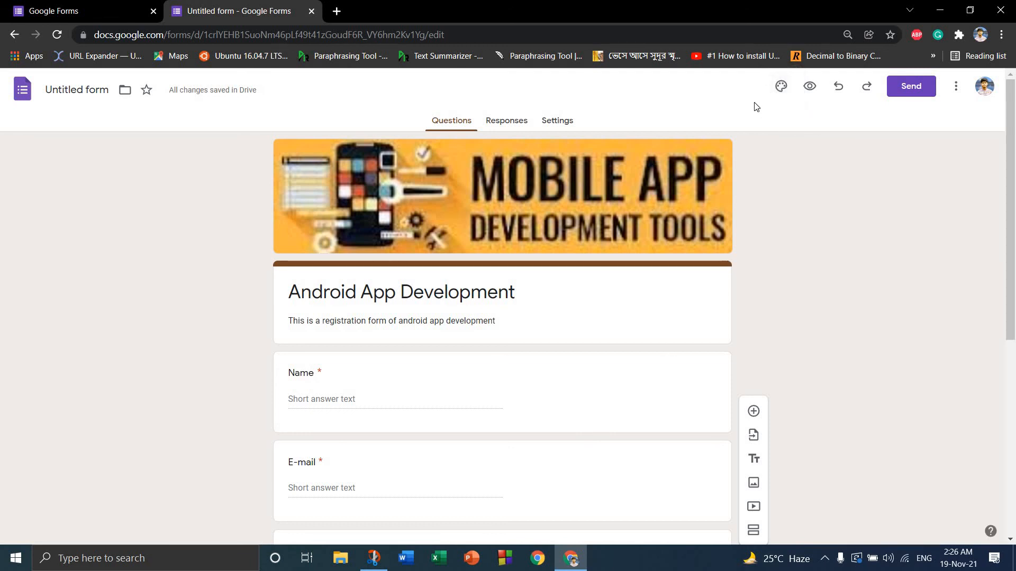
click(781, 86)
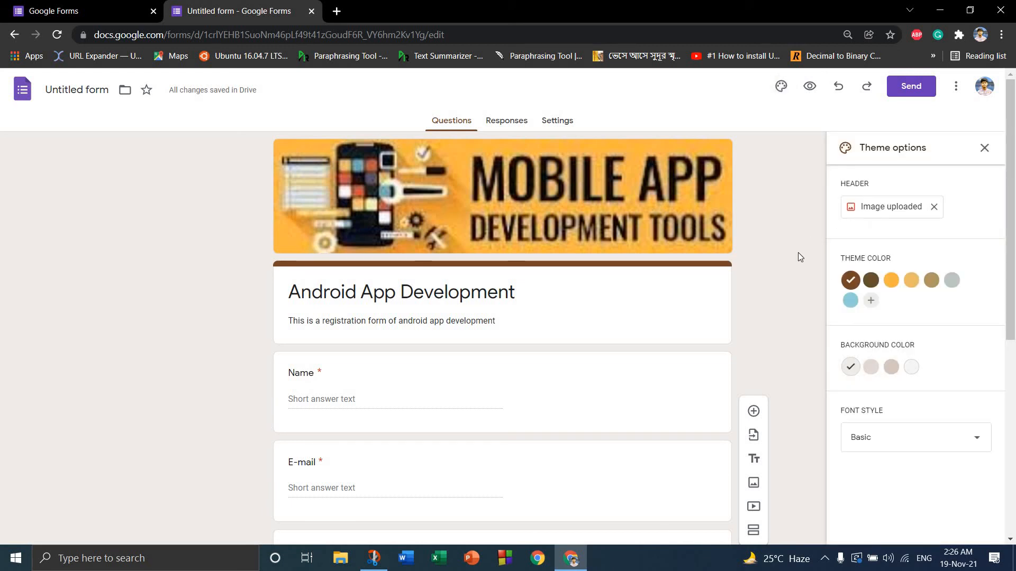
click(871, 302)
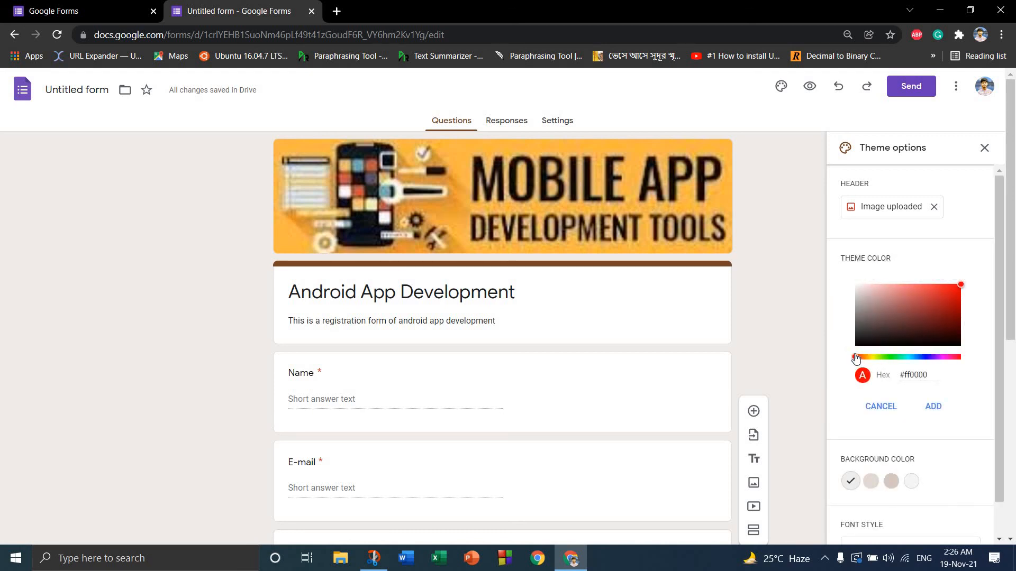
drag(856, 358, 898, 358)
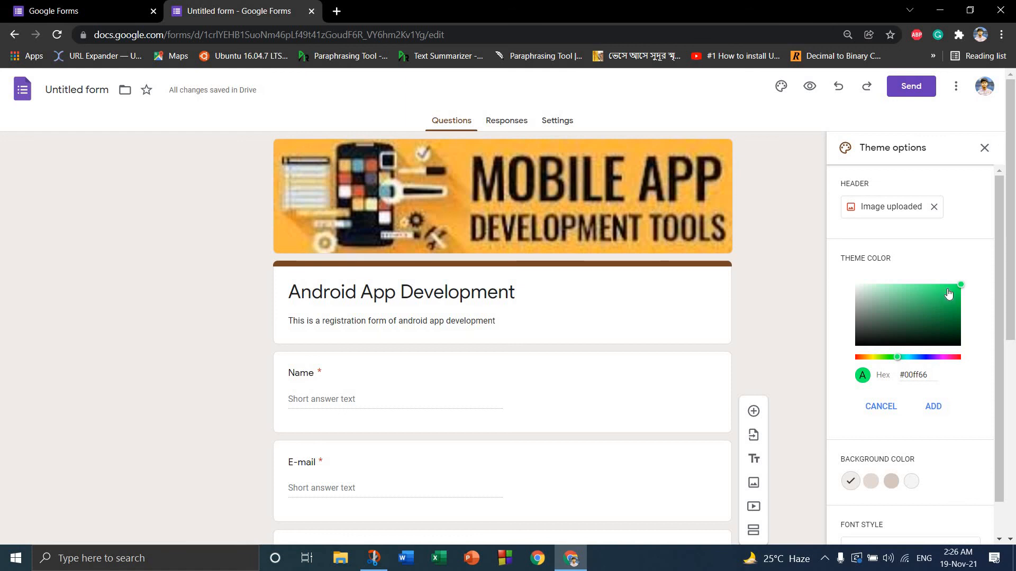
drag(952, 296, 956, 291)
click(936, 406)
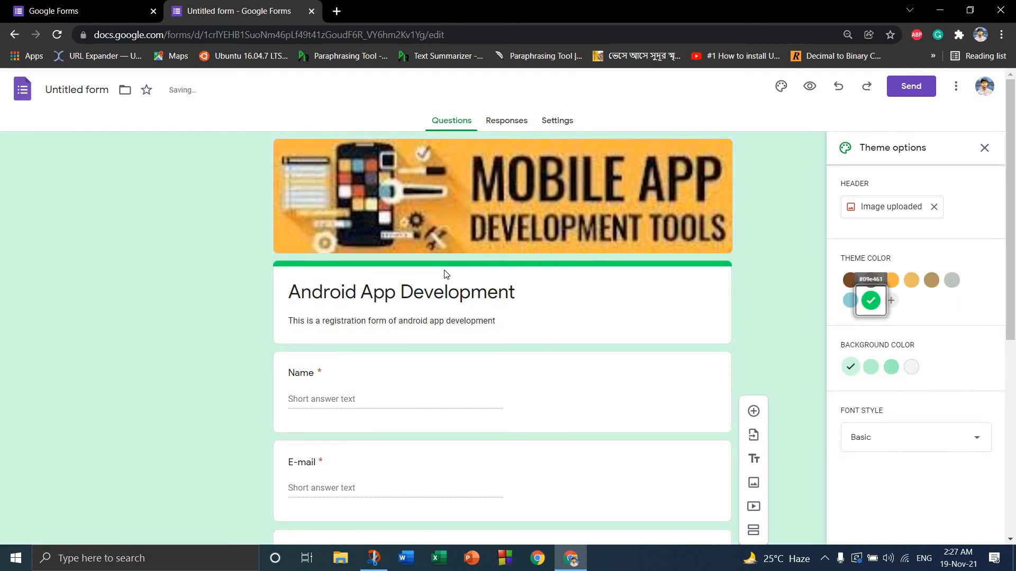
Step: Set the form's background to the darkest green shade and review the form from header to last question
click(890, 370)
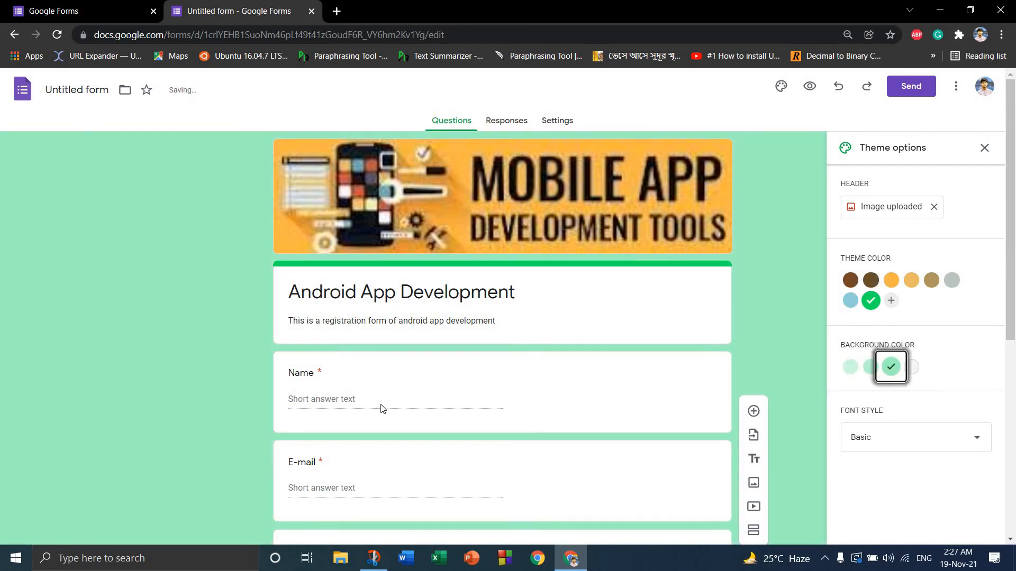
scroll(191, 425, down, 6)
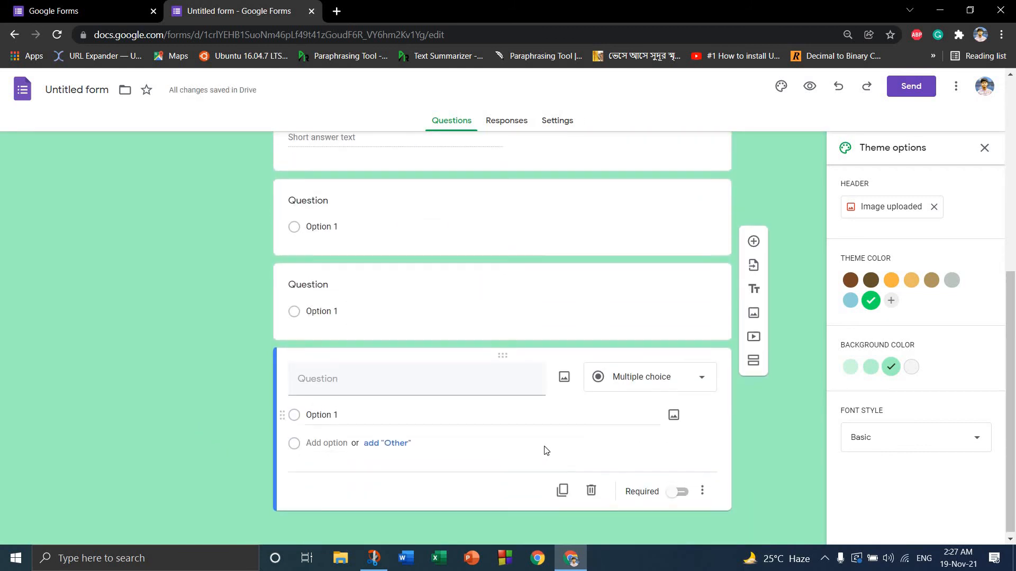
scroll(544, 448, up, 6)
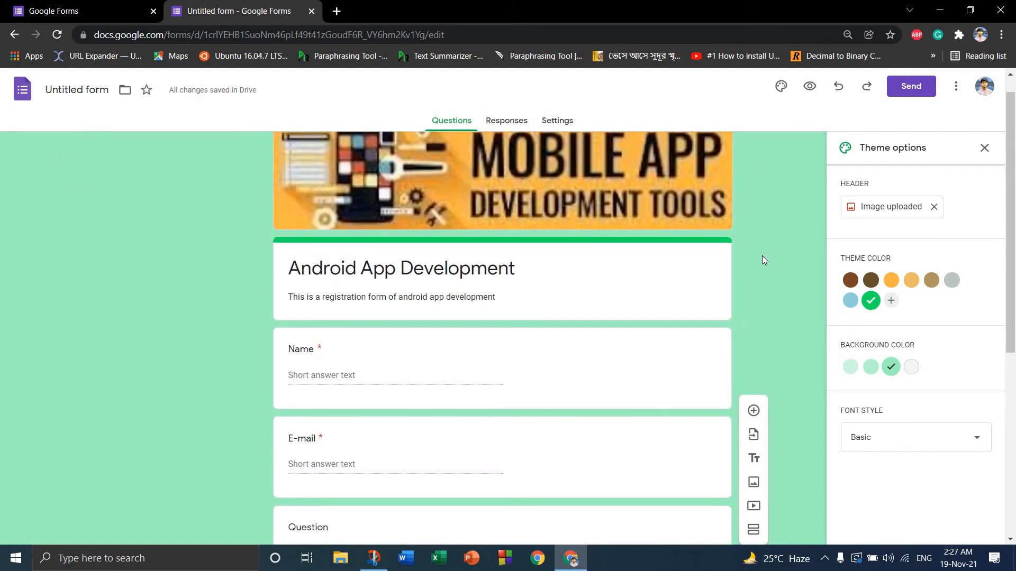
scroll(762, 255, up, 1)
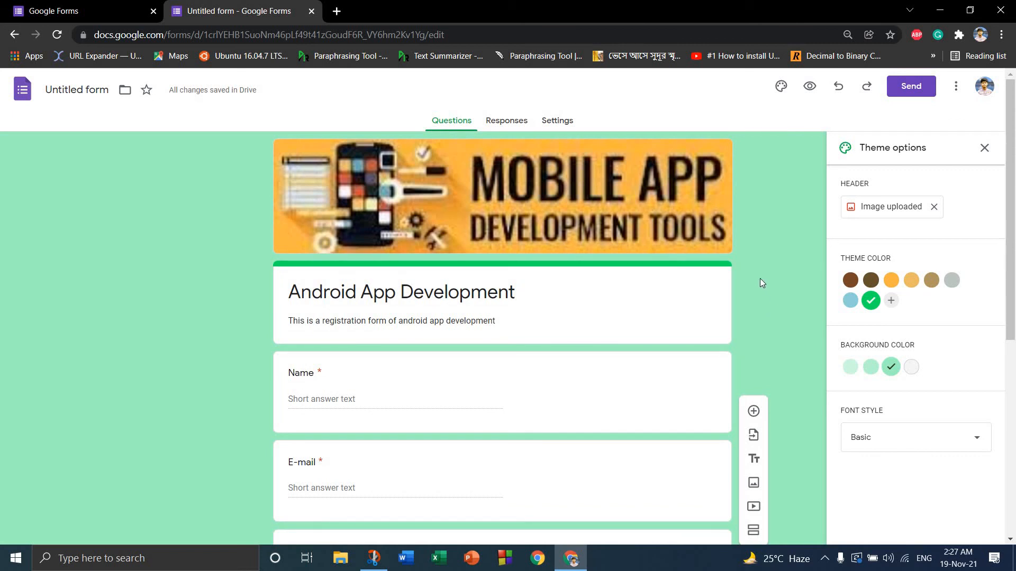